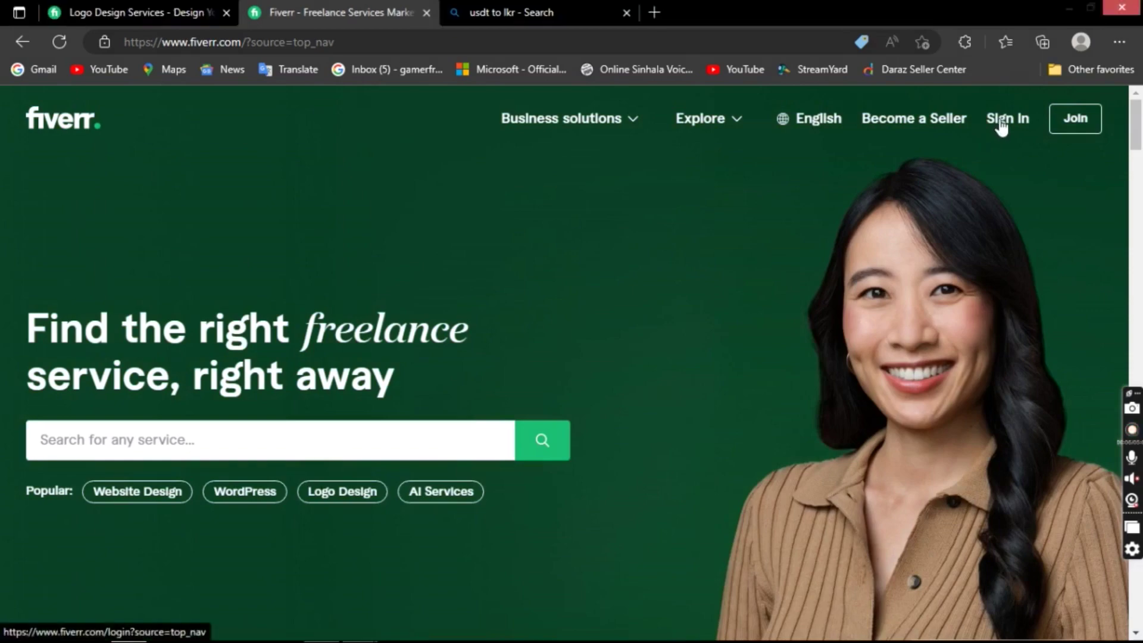
- Sign in to Fiverr via Continue with Google and pick the Google account in the popup
left_click(1001, 124)
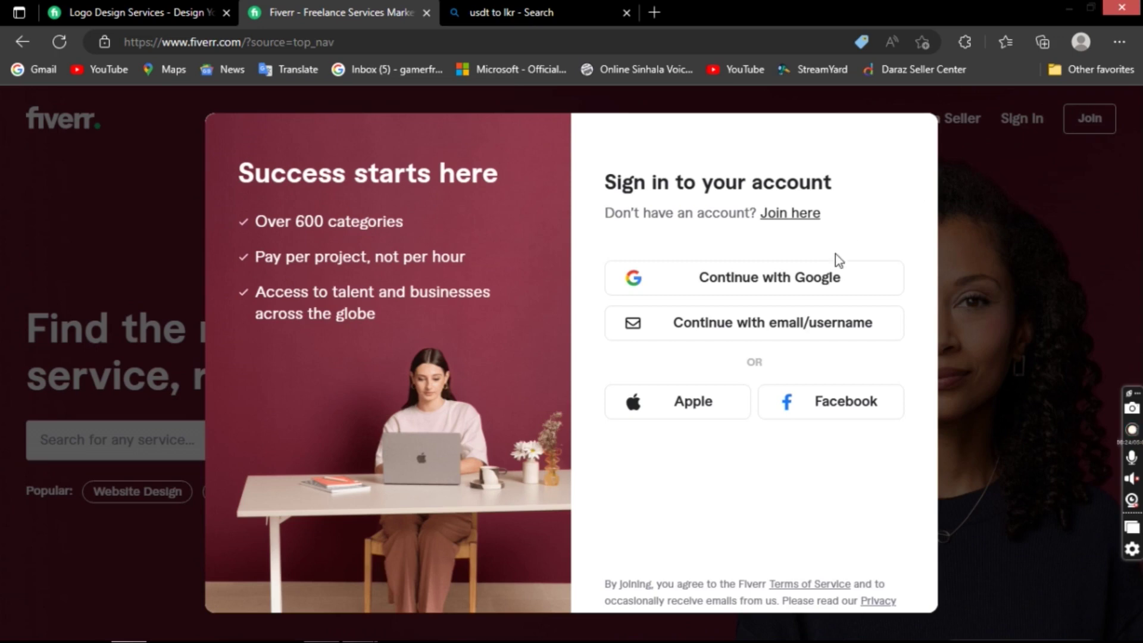
left_click(828, 278)
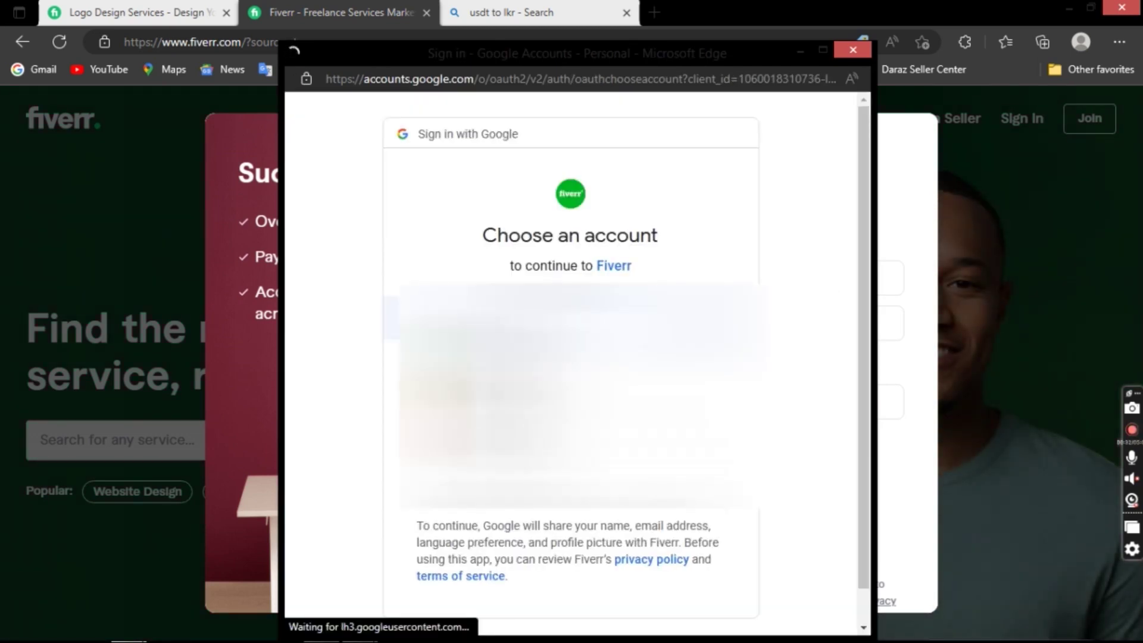
left_click(536, 366)
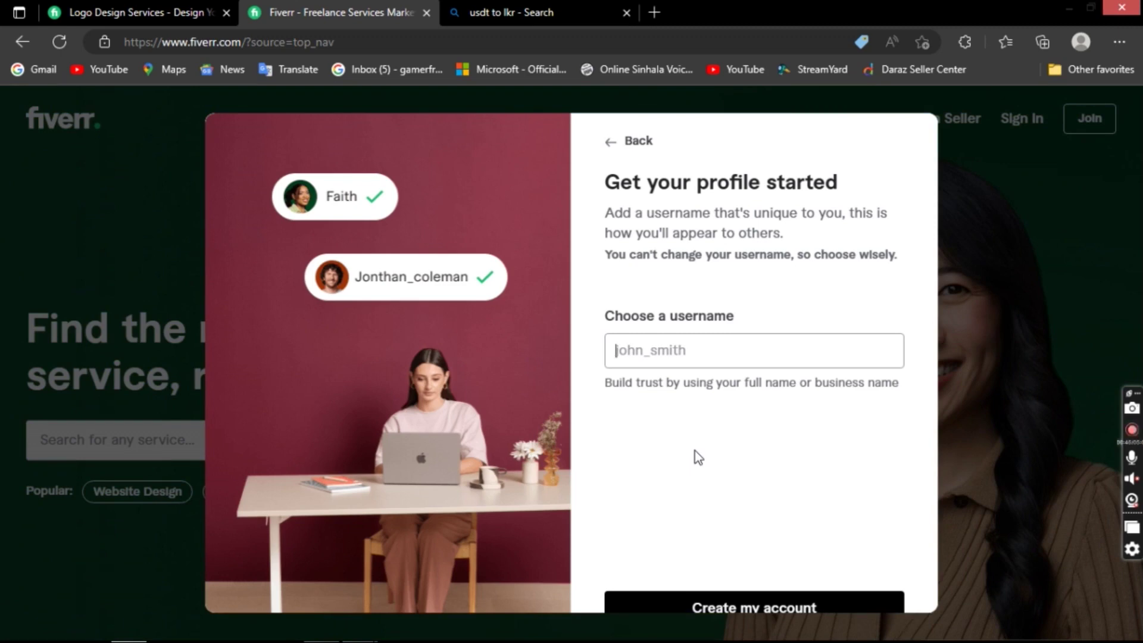
- Enter an available username, fixing a typo, and create the Fiverr account
type("os")
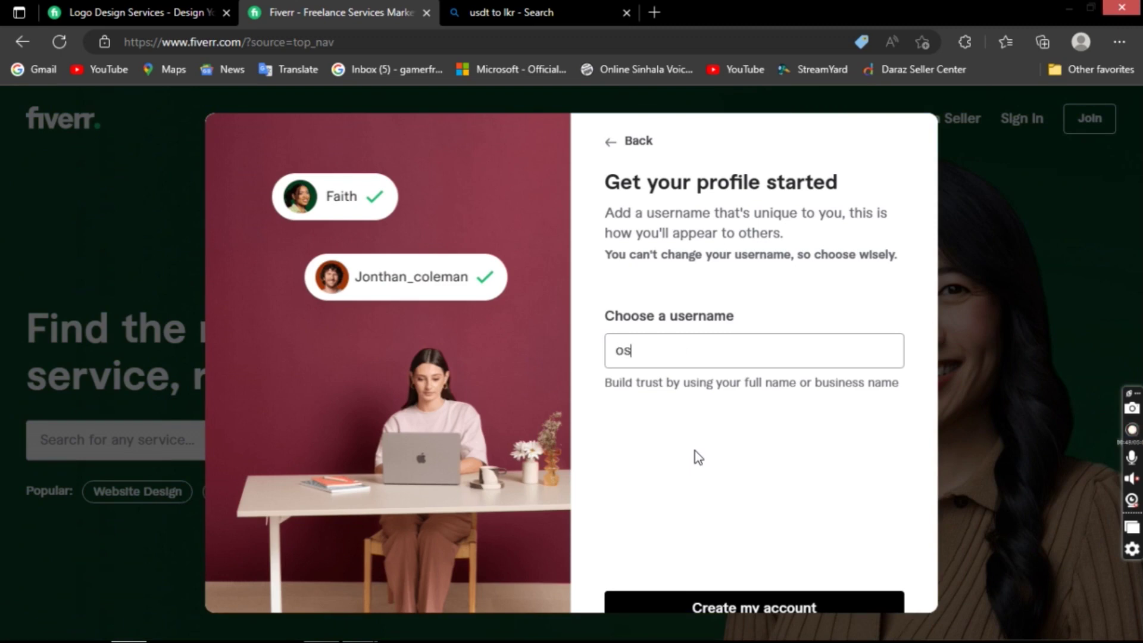
type("han_")
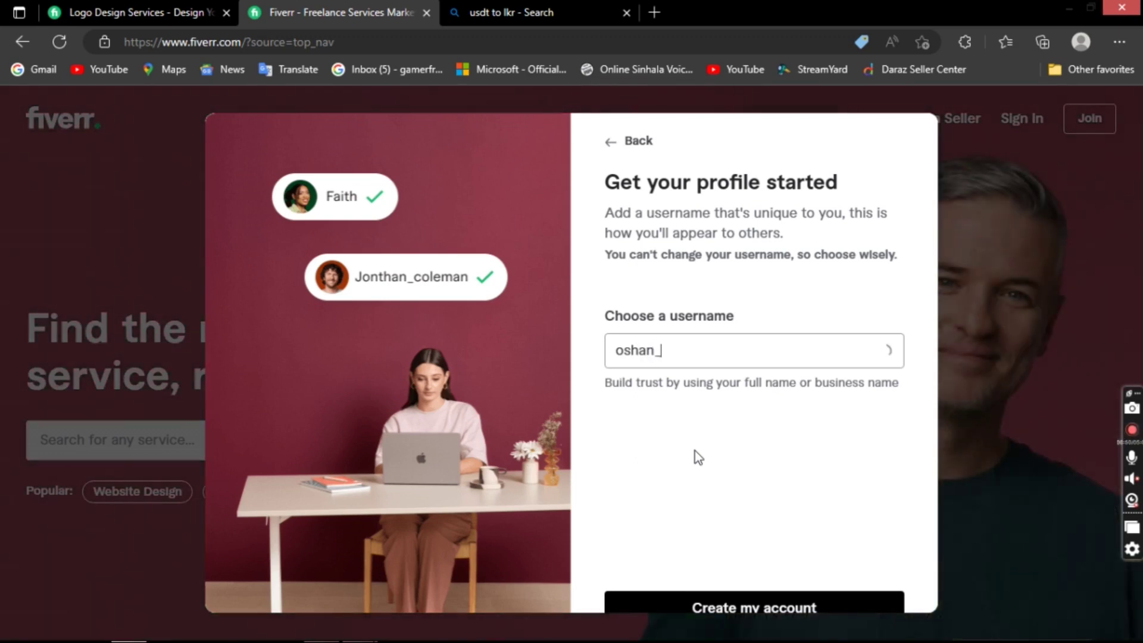
type("sandipa")
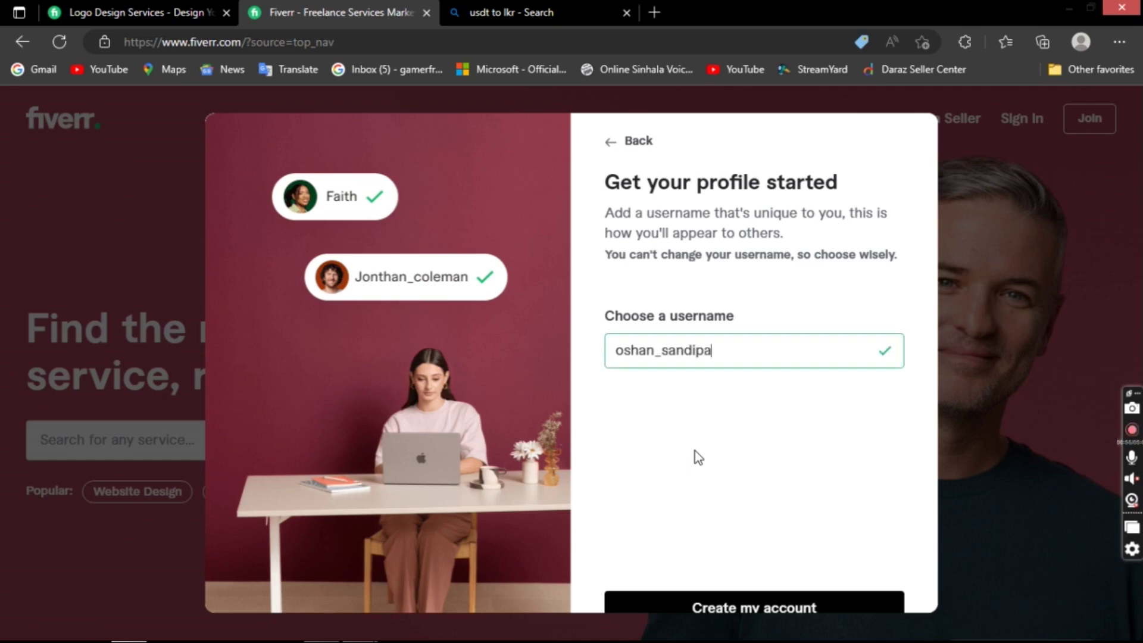
left_click(795, 609)
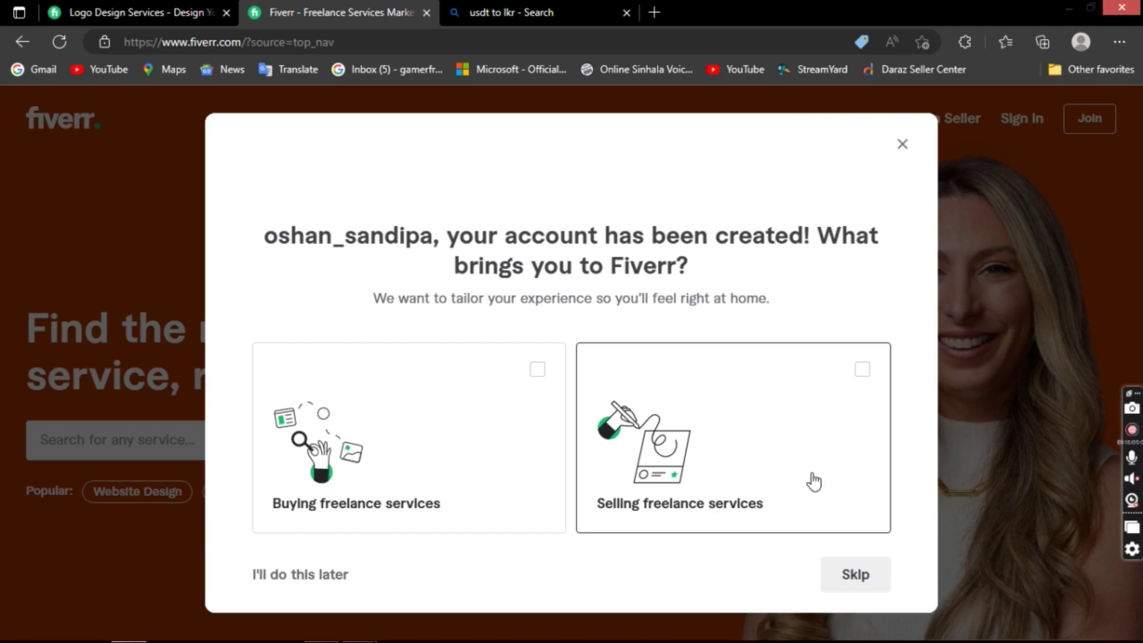
- Skip the purpose, planned-use, team-size and what-you're-looking-for onboarding questions
left_click(859, 588)
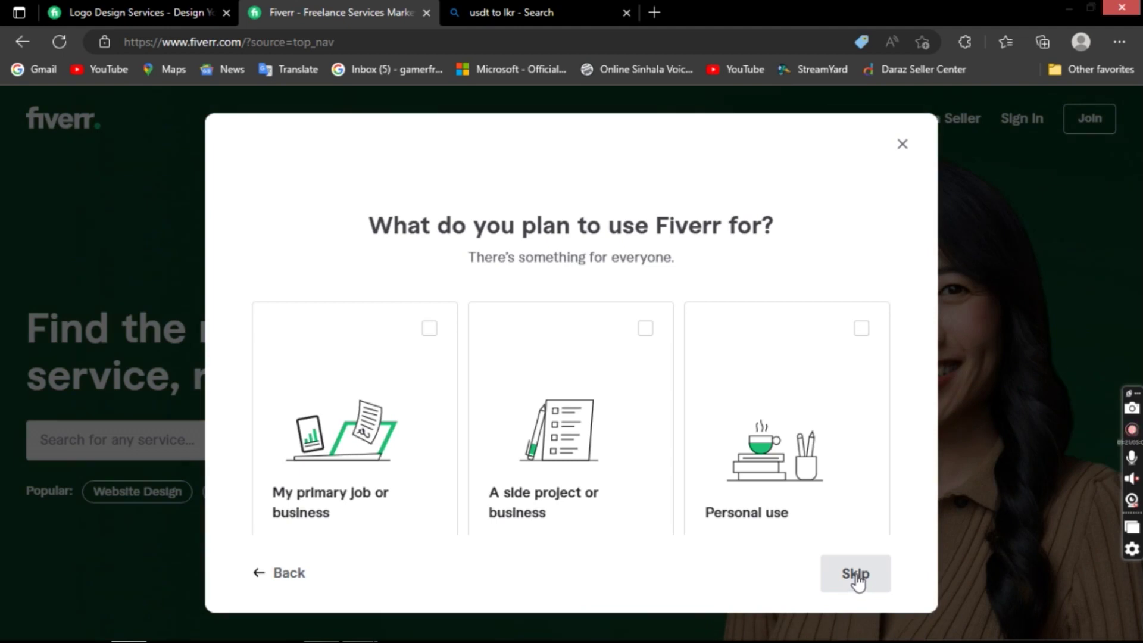
left_click(857, 582)
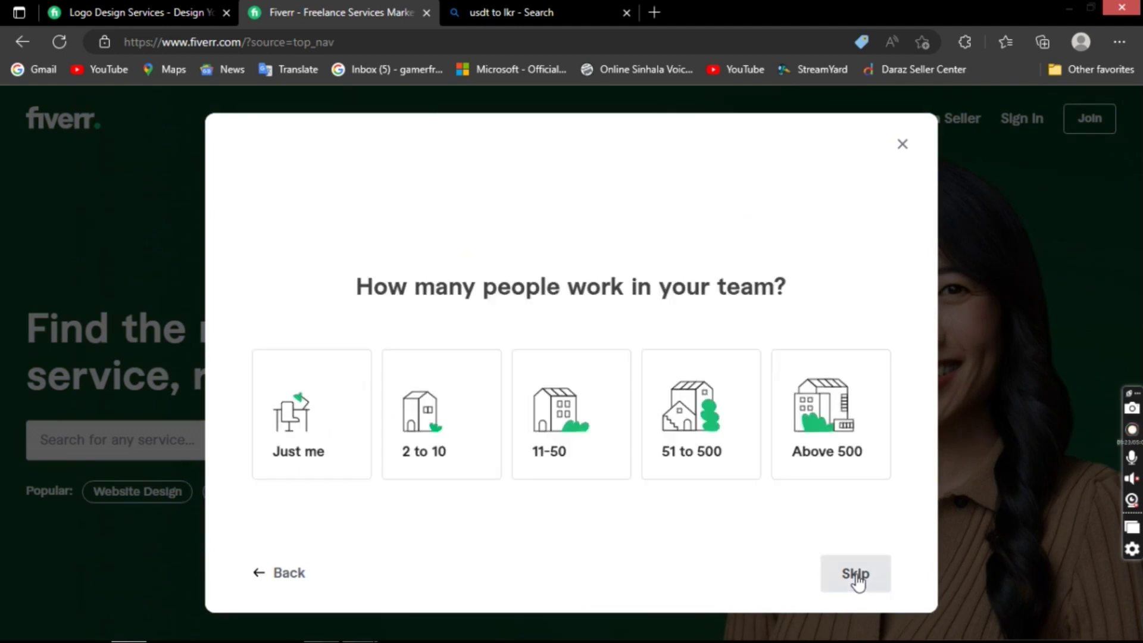
left_click(857, 580)
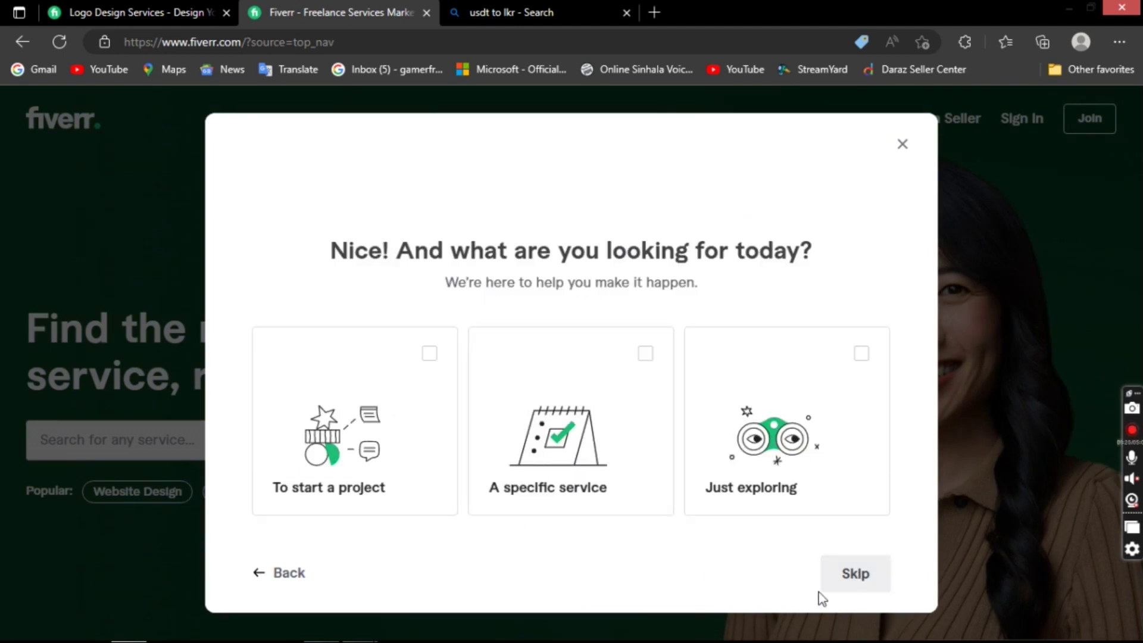
left_click(857, 577)
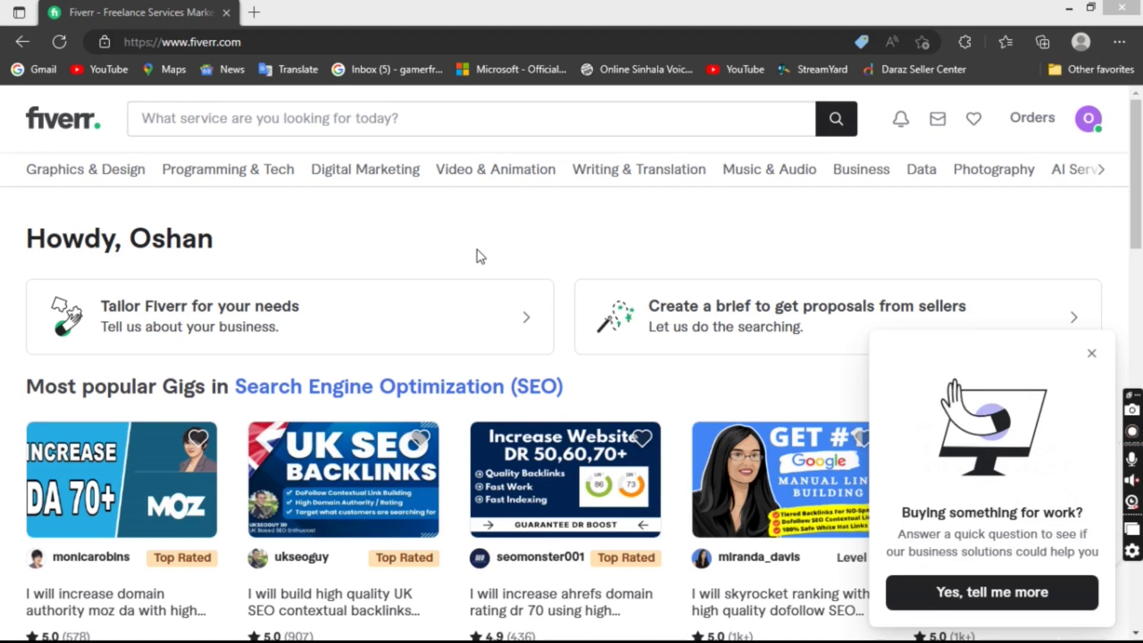
- Choose Profile from the avatar menu to view the new account's own profile page
left_click(1088, 122)
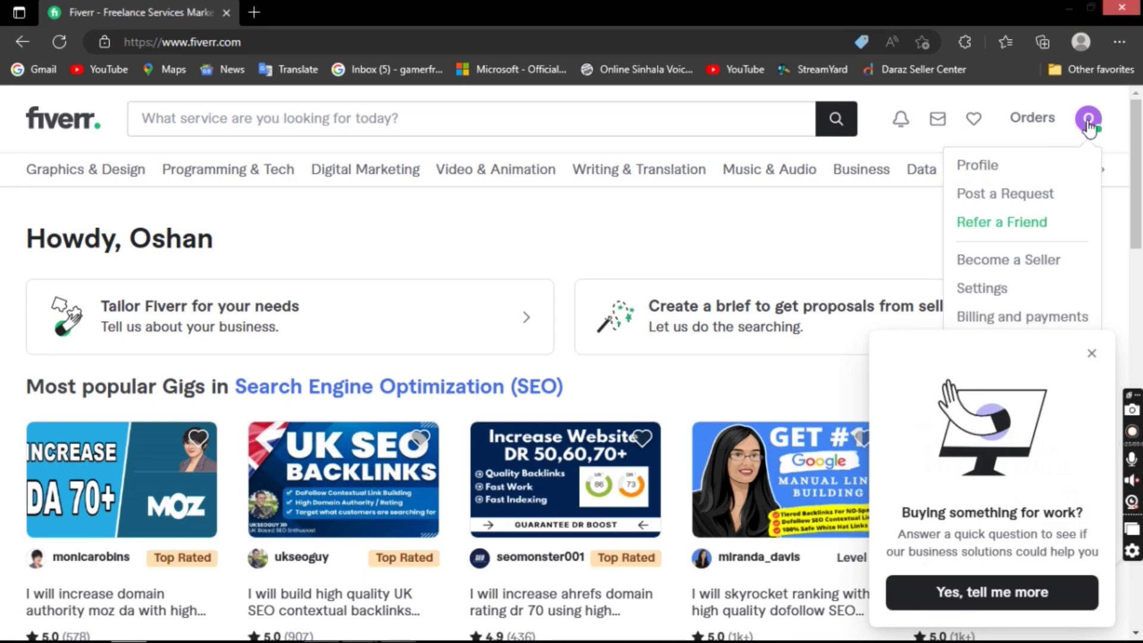
left_click(993, 166)
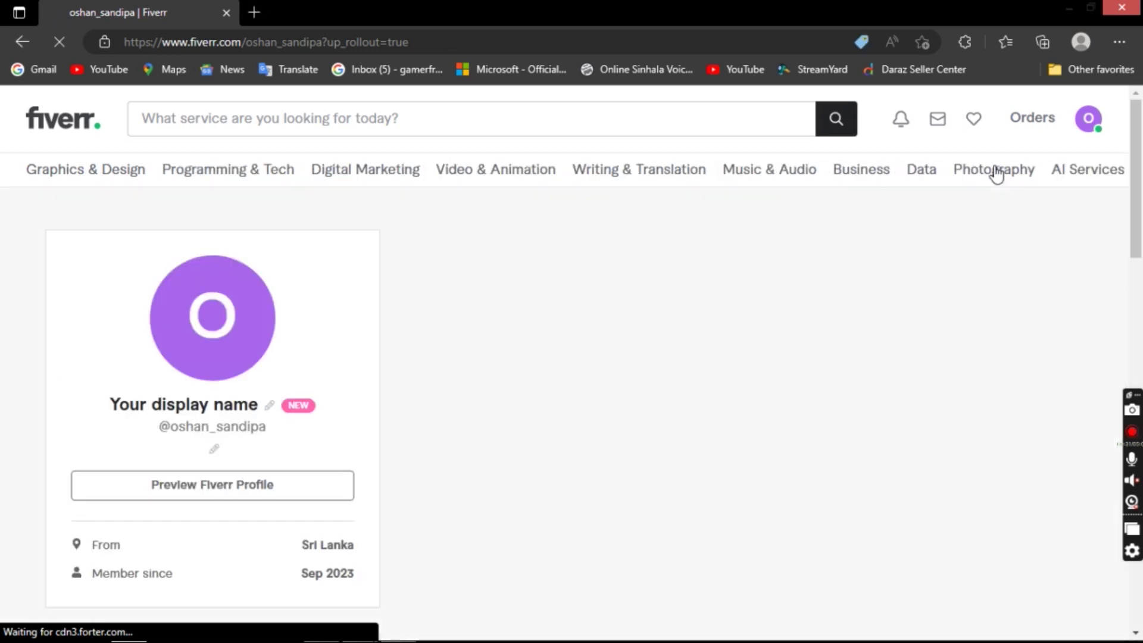
scroll(623, 372, "down", 12)
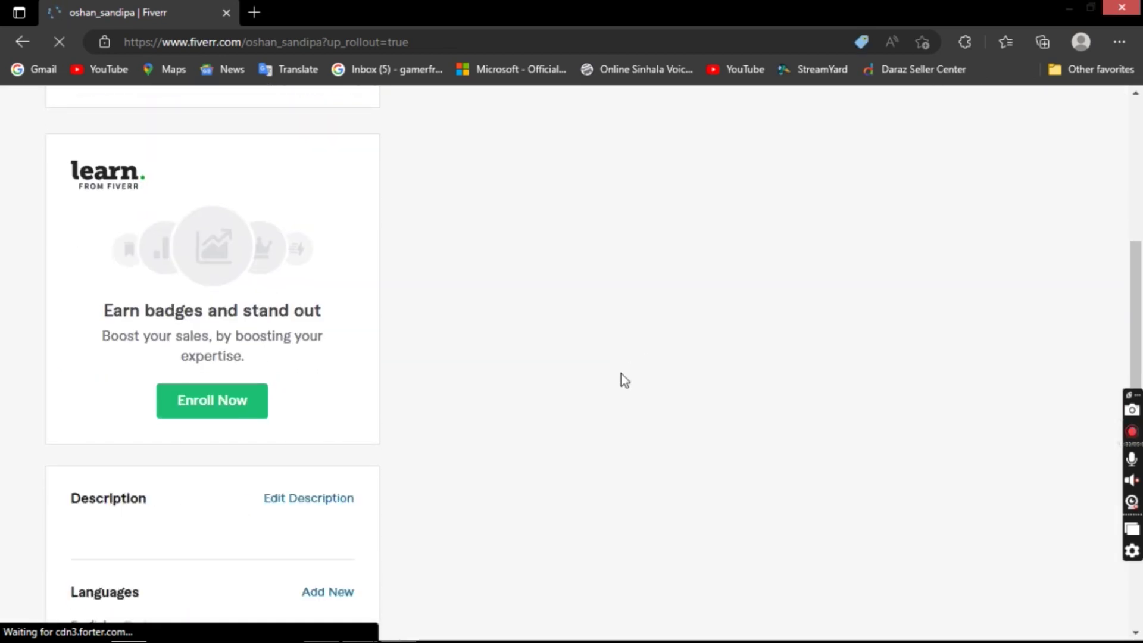
scroll(620, 353, "up", 12)
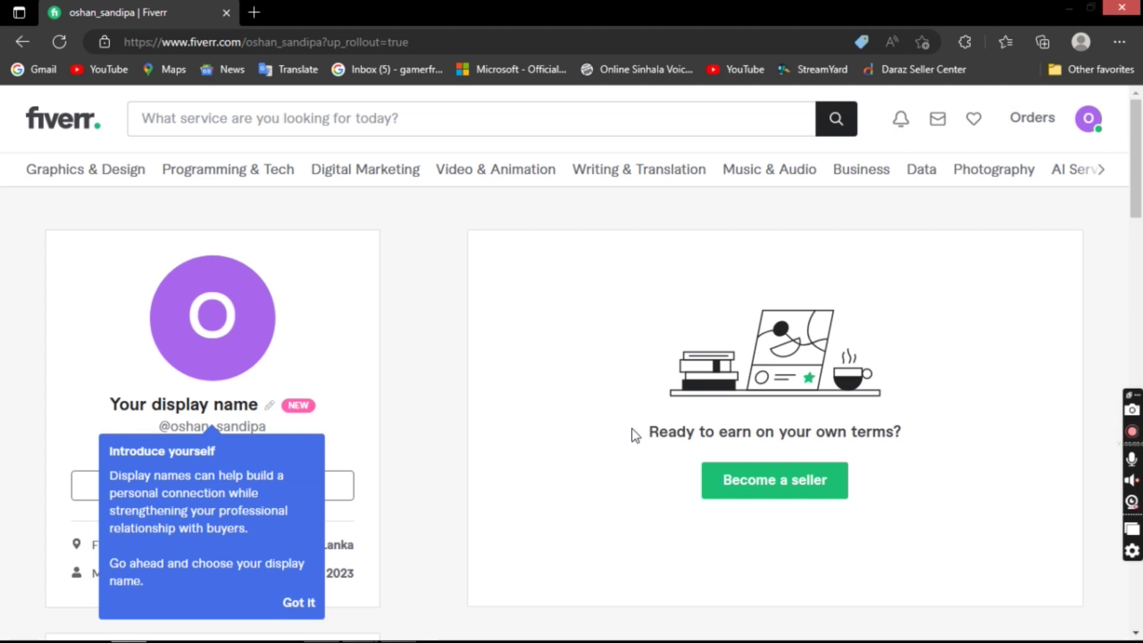
left_click_drag(711, 479, 769, 459)
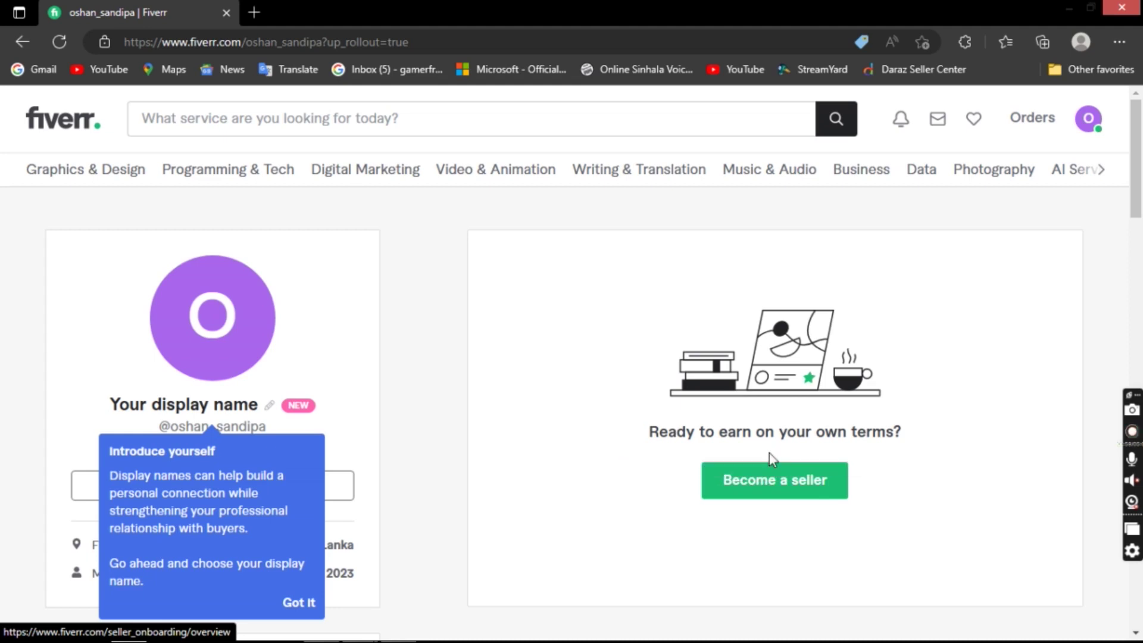
- Begin Become a seller and continue past the overview, profile-tips and things-to-avoid pages
left_click(727, 480)
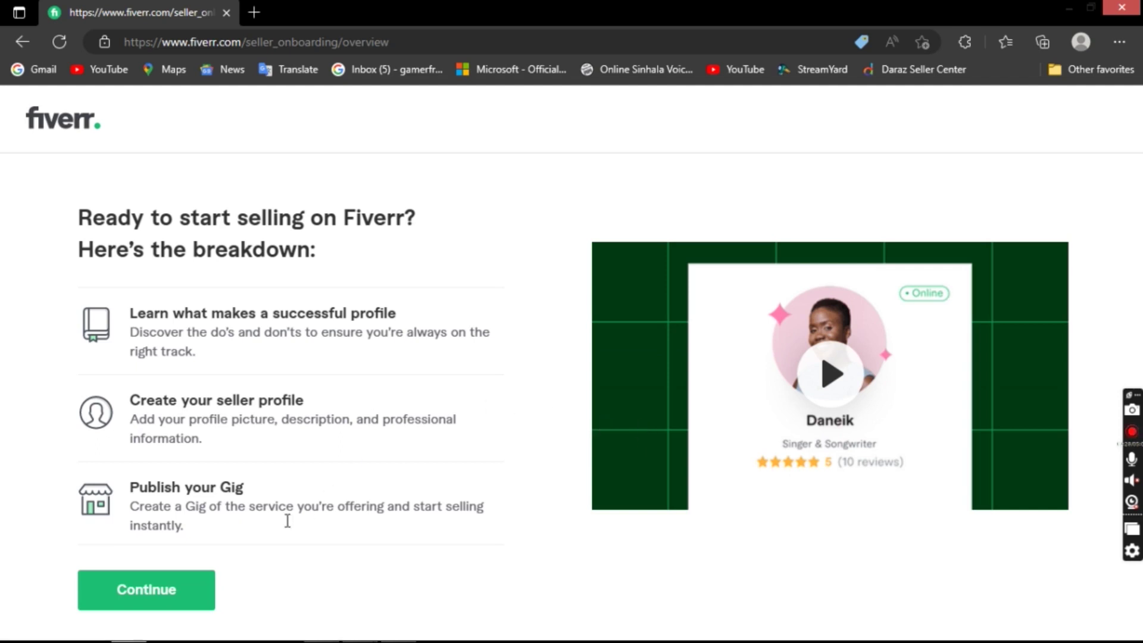
left_click(204, 588)
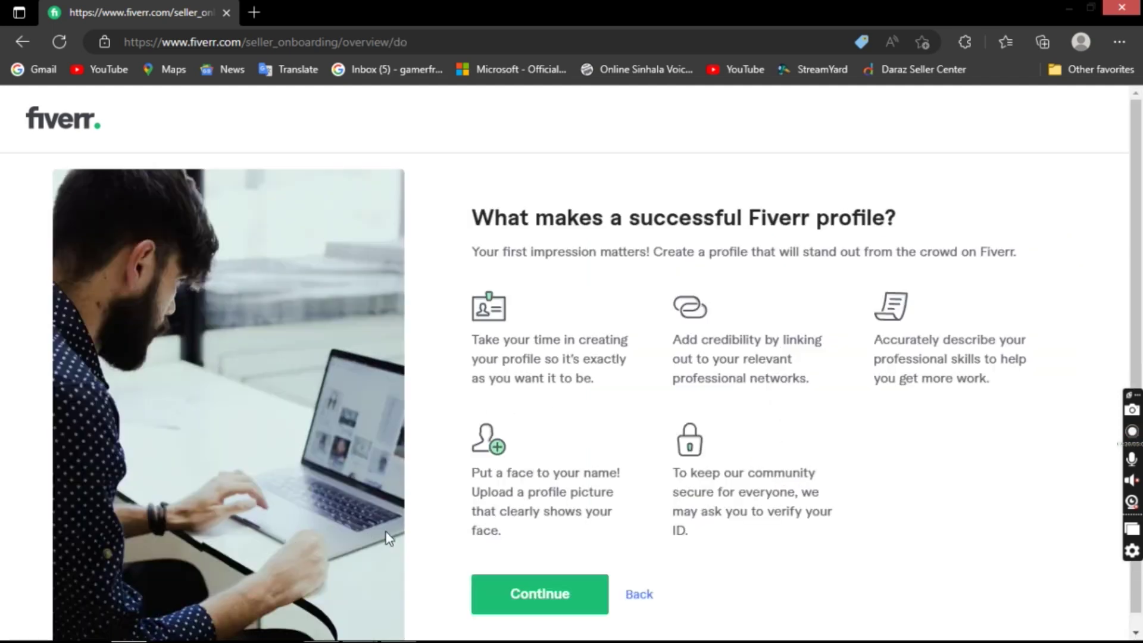
left_click(515, 617)
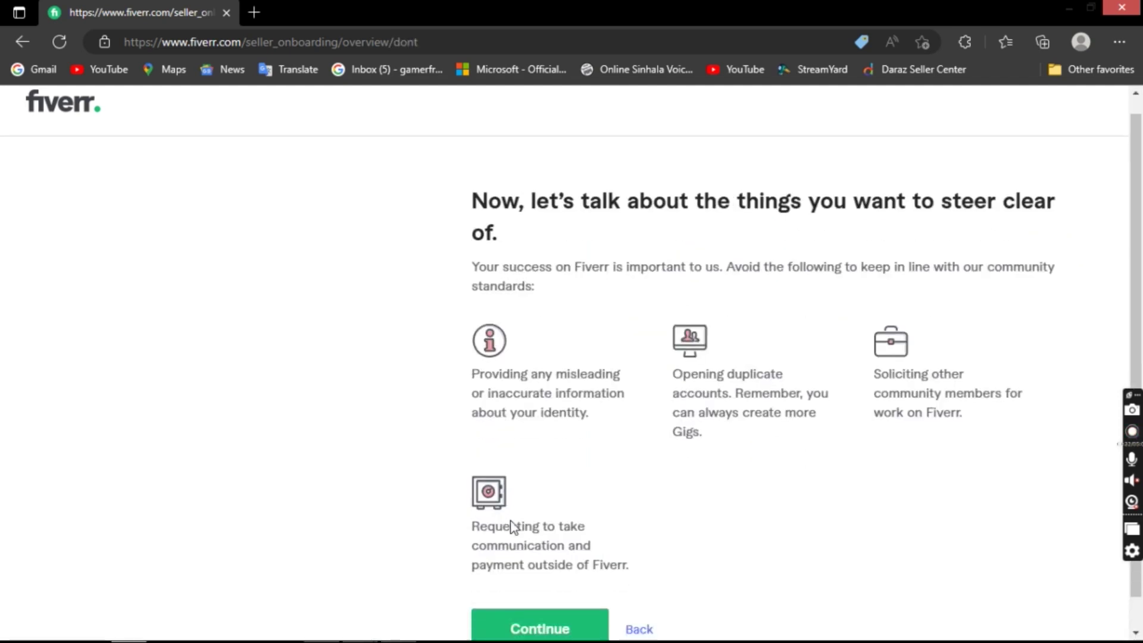
scroll(518, 566, "down", 1)
left_click(530, 606)
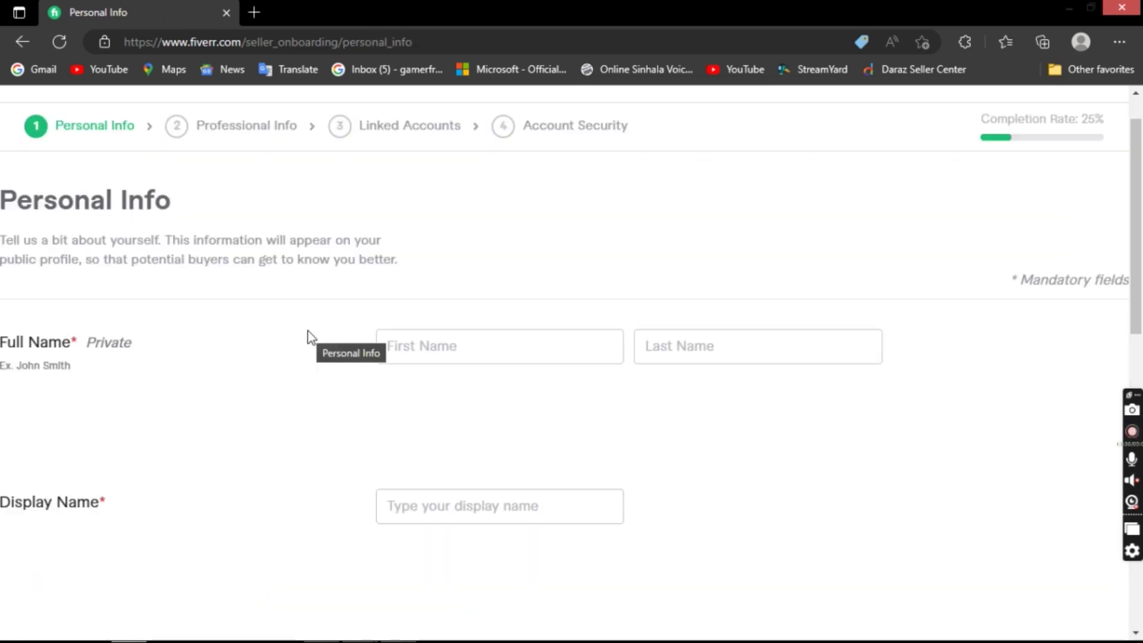
- Fill in the first and last name fields from the browser's saved info
scroll(306, 354, "down", 2)
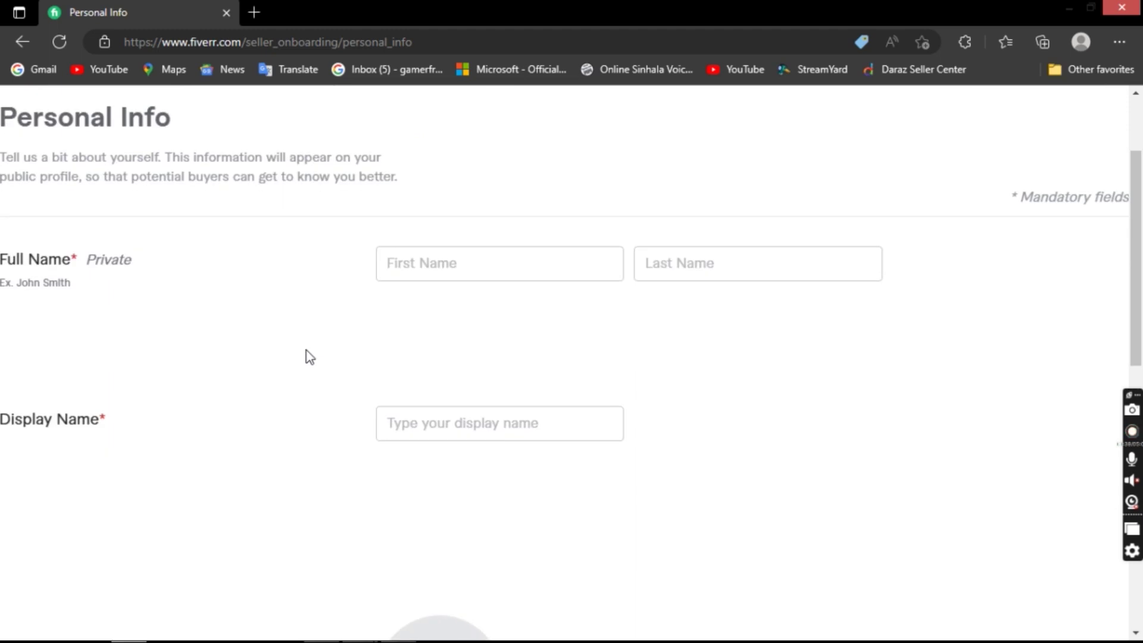
scroll(306, 354, "up", 3)
scroll(306, 352, "down", 1)
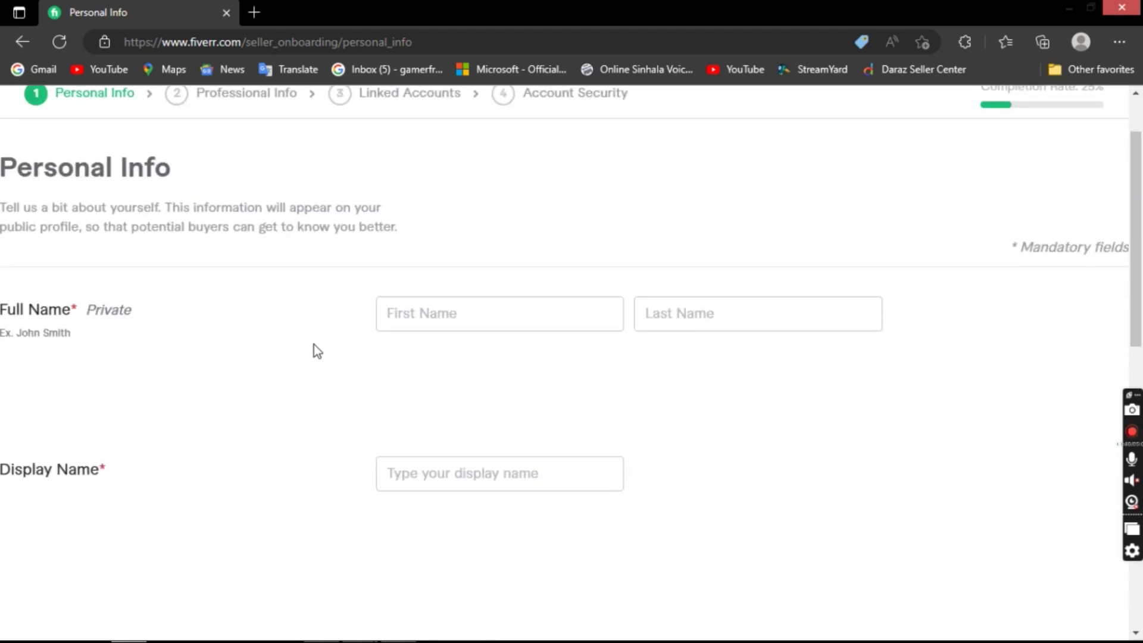
left_click(431, 316)
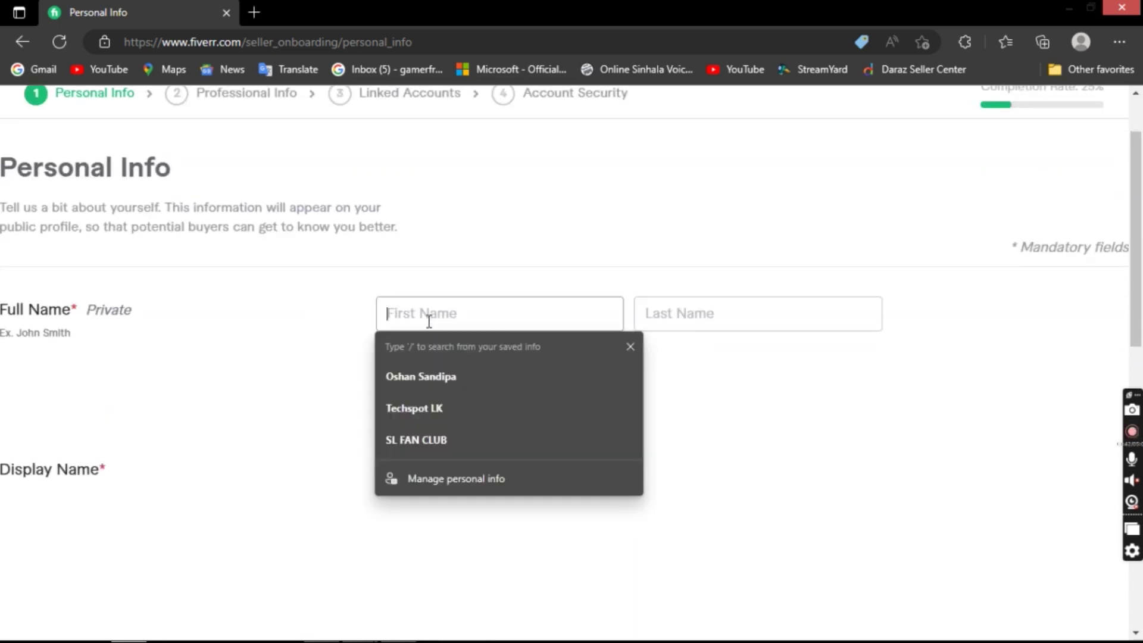
left_click(438, 375)
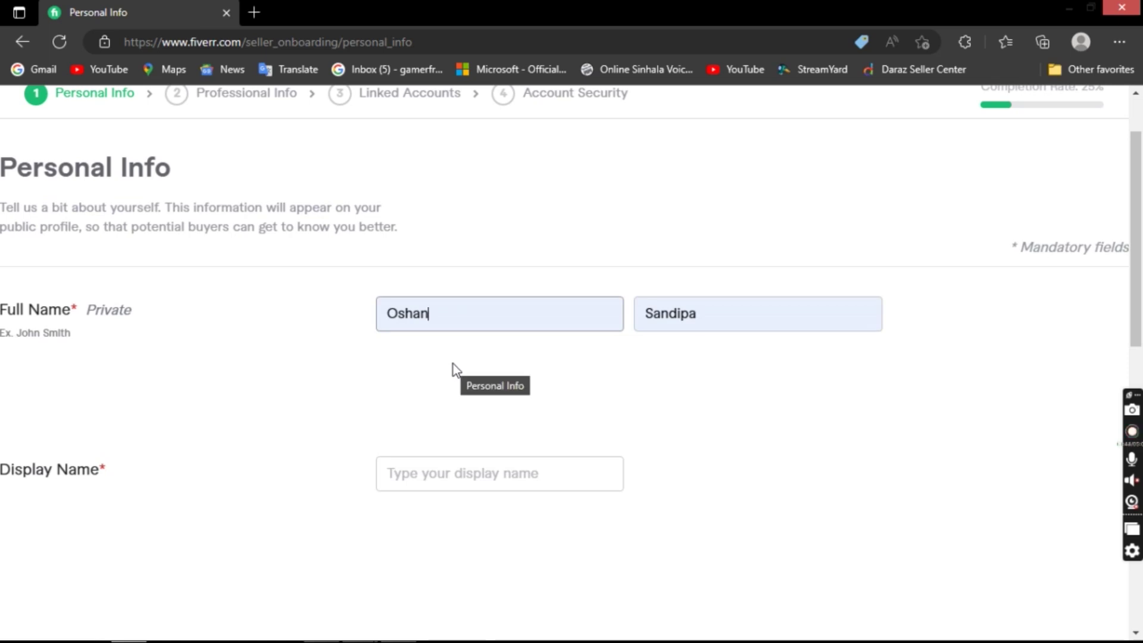
- Edit the display name to drop the last-name initial and trailing space
scroll(453, 365, "down", 1)
left_click(461, 386)
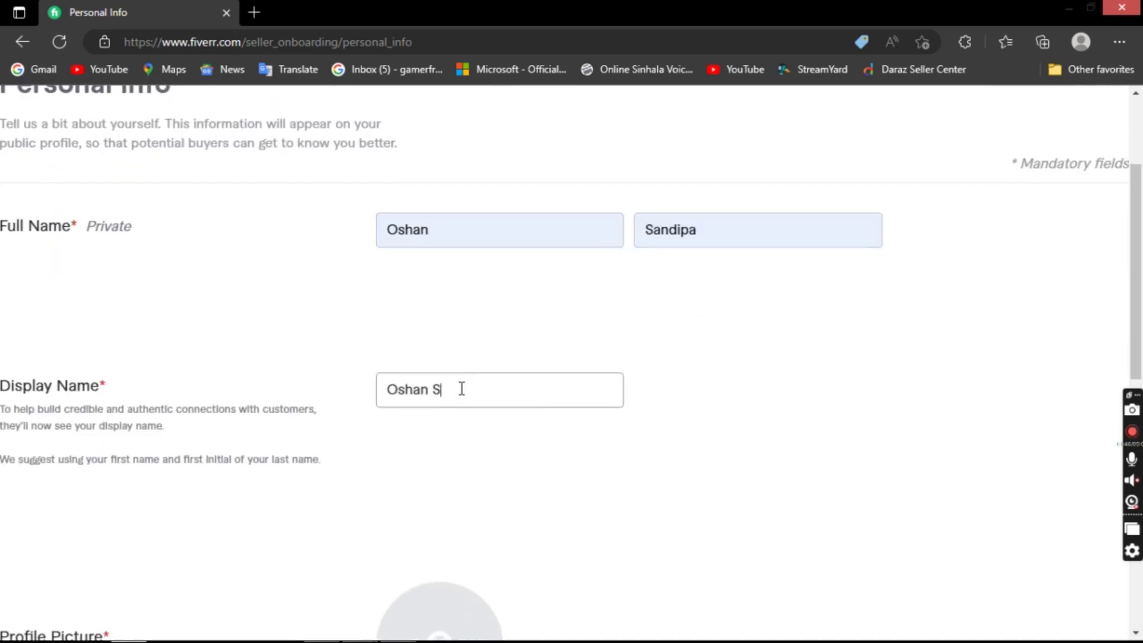
key("BackSpace")
key("BackSpace")
type("san")
key("BackSpace")
key("BackSpace")
key("BackSpace")
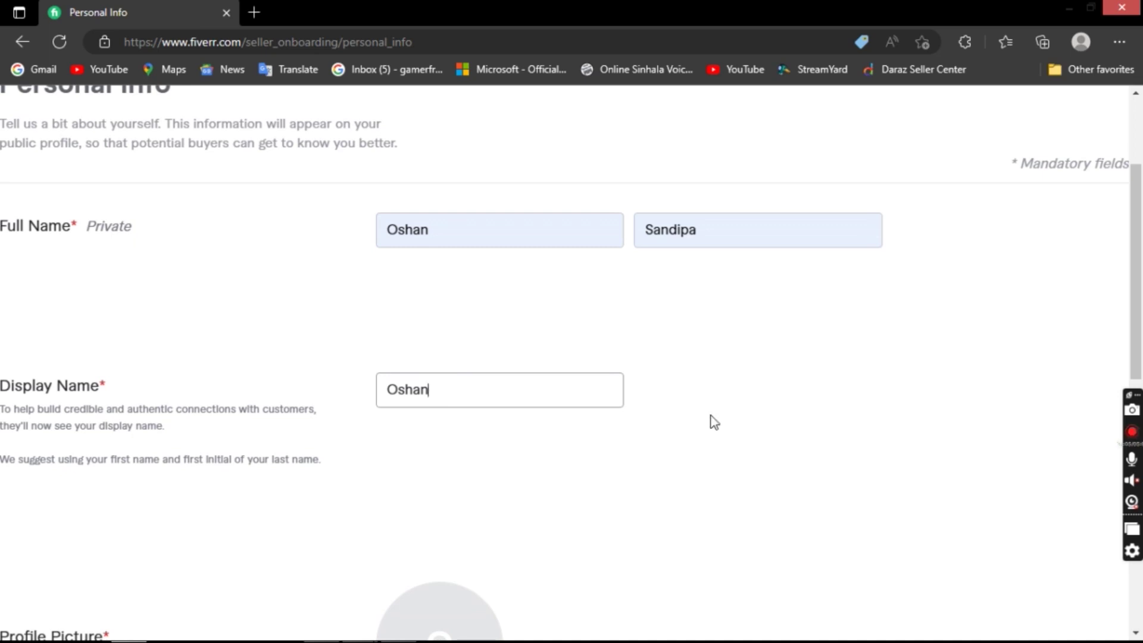
left_click(713, 421)
scroll(679, 396, "down", 4)
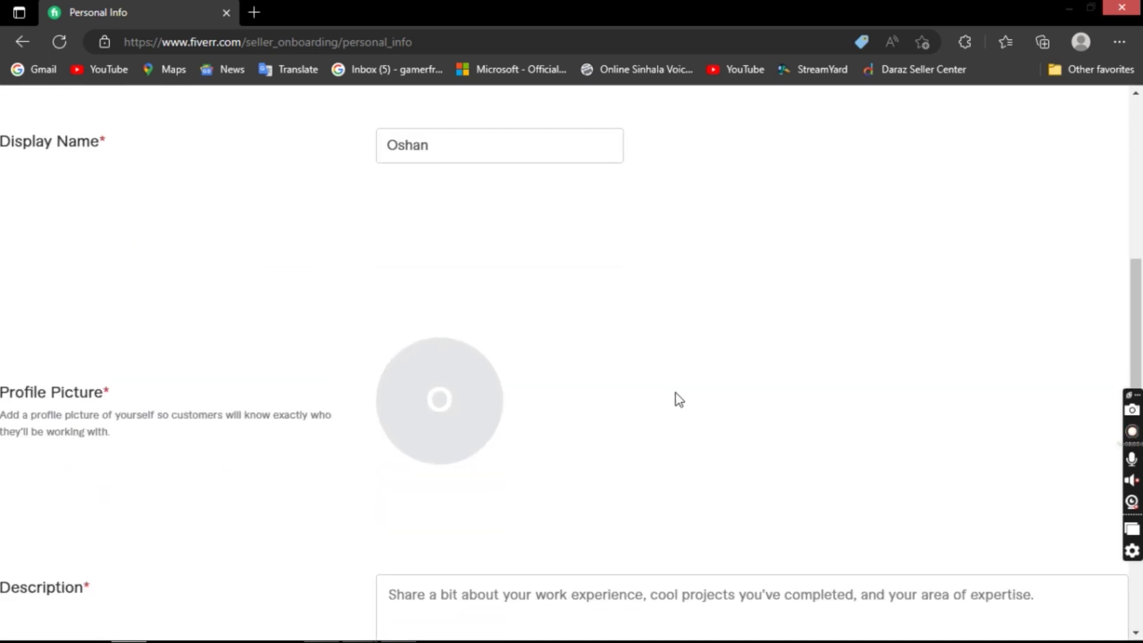
scroll(676, 402, "down", 1)
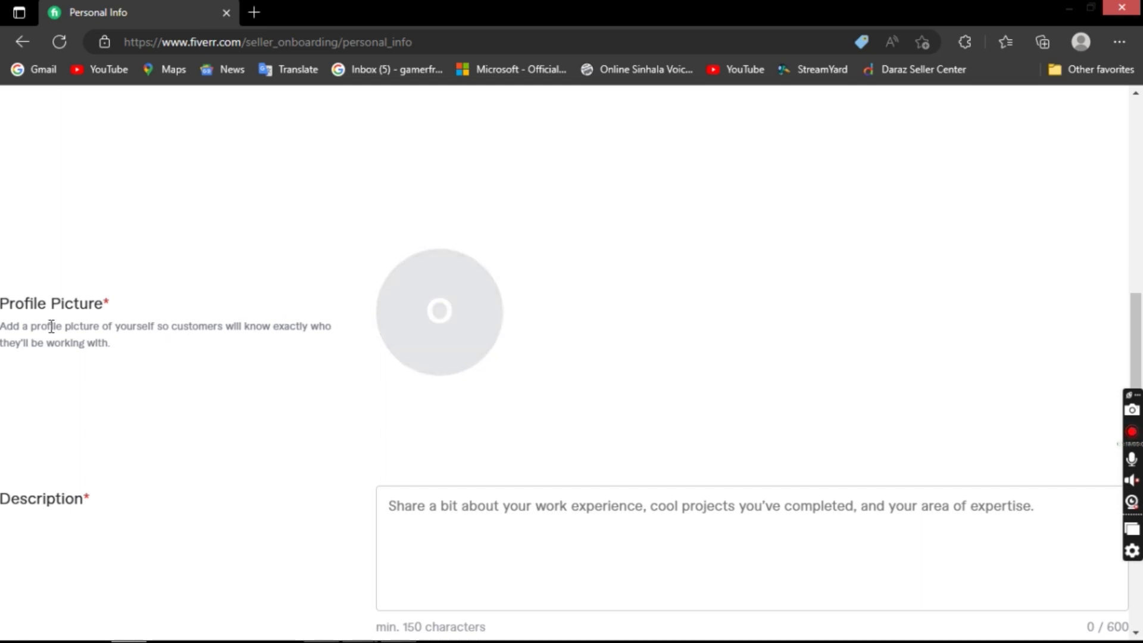
- Upload the sports-ball image from Downloads as the seller profile picture
left_click_drag(1, 324, 110, 373)
left_click(202, 381)
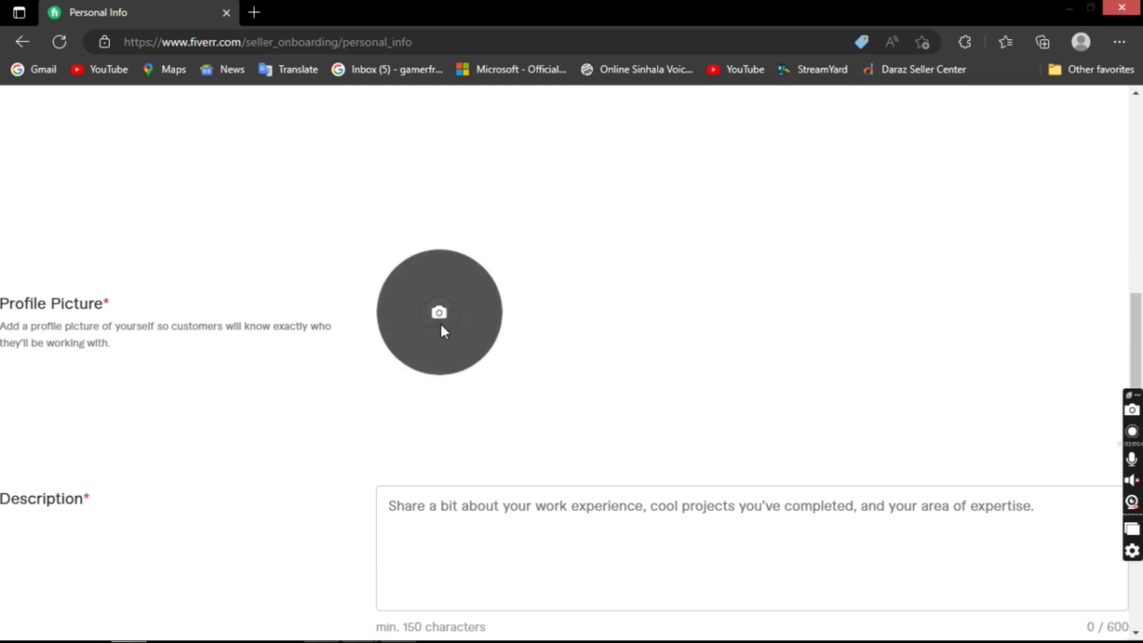
left_click(447, 355)
left_click(451, 365)
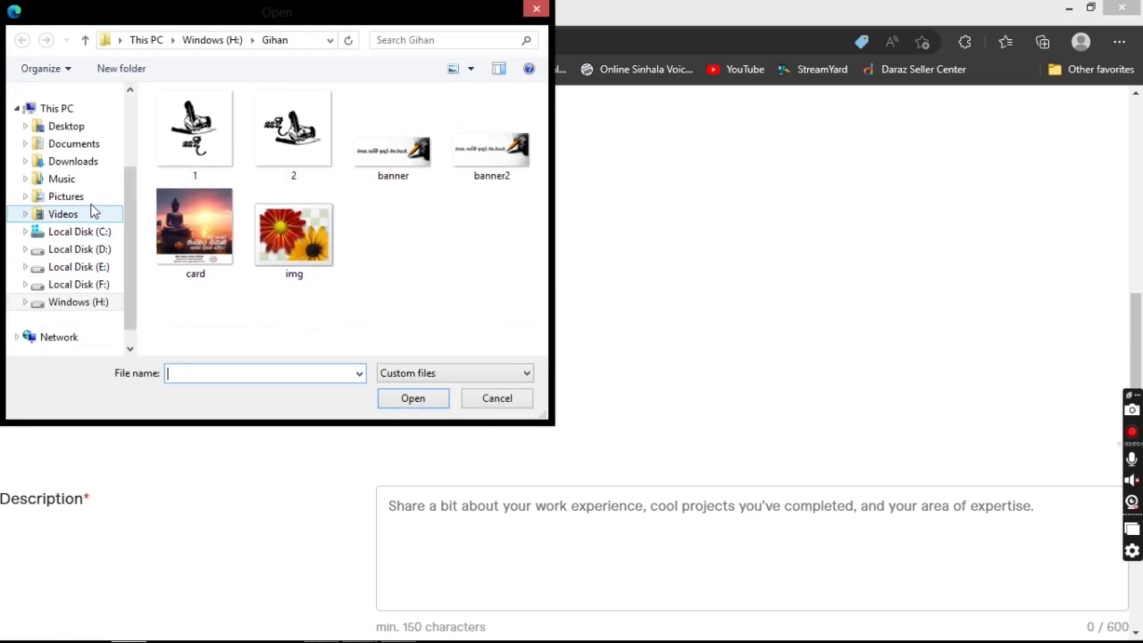
left_click(84, 165)
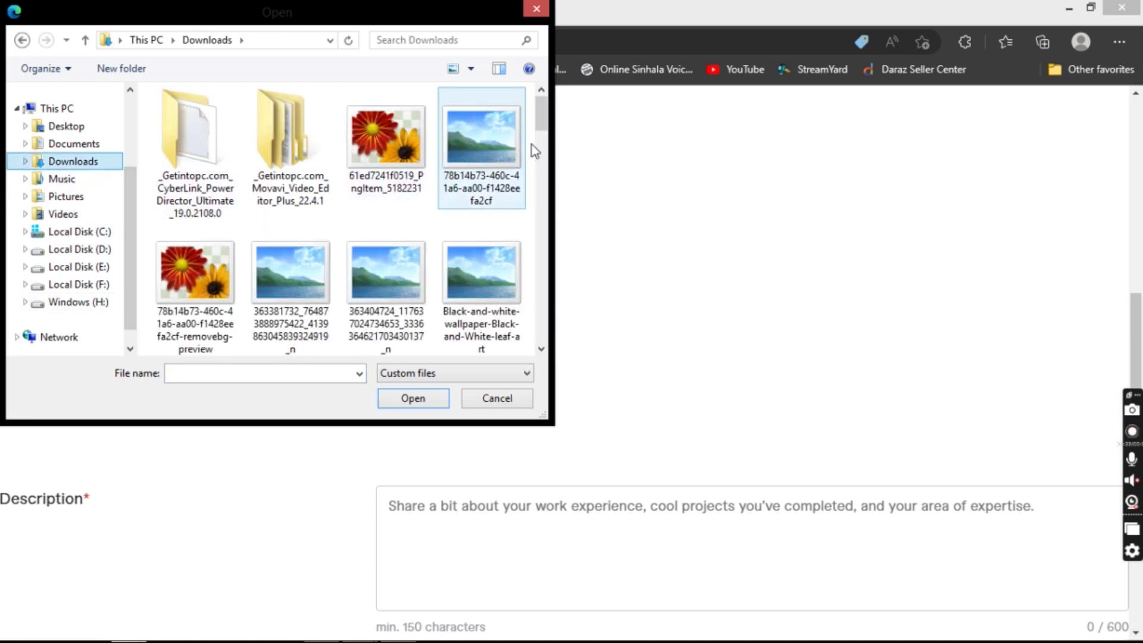
scroll(541, 143, "down", 2)
left_click_drag(541, 141, 538, 302)
double_click(263, 98)
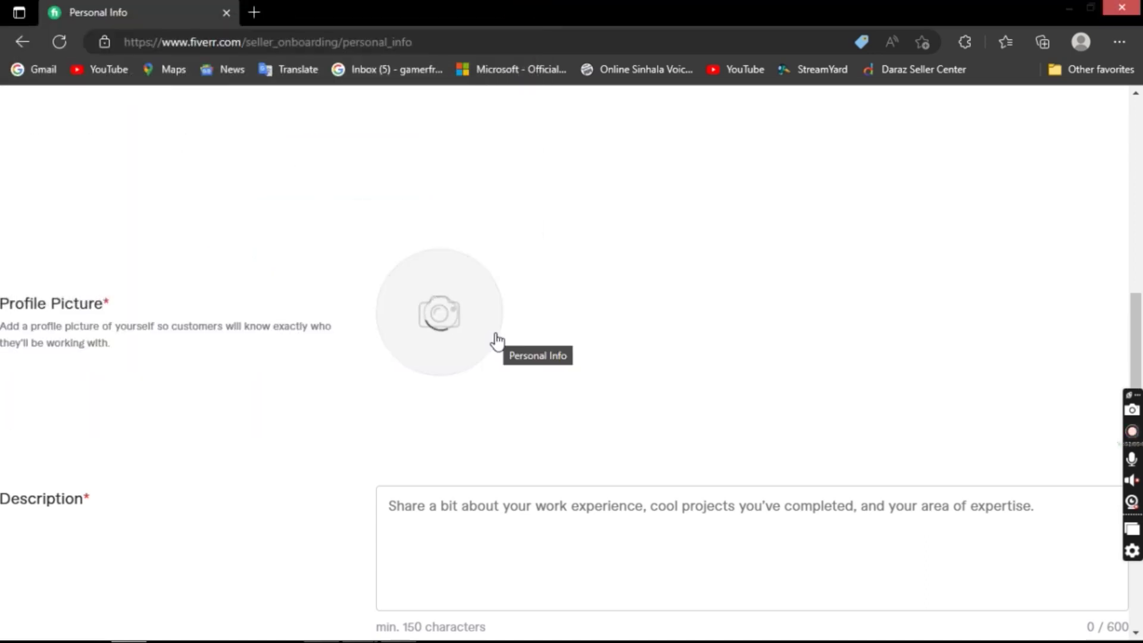
- Scroll down to the Description box and place the cursor in it
scroll(613, 285, "down", 2)
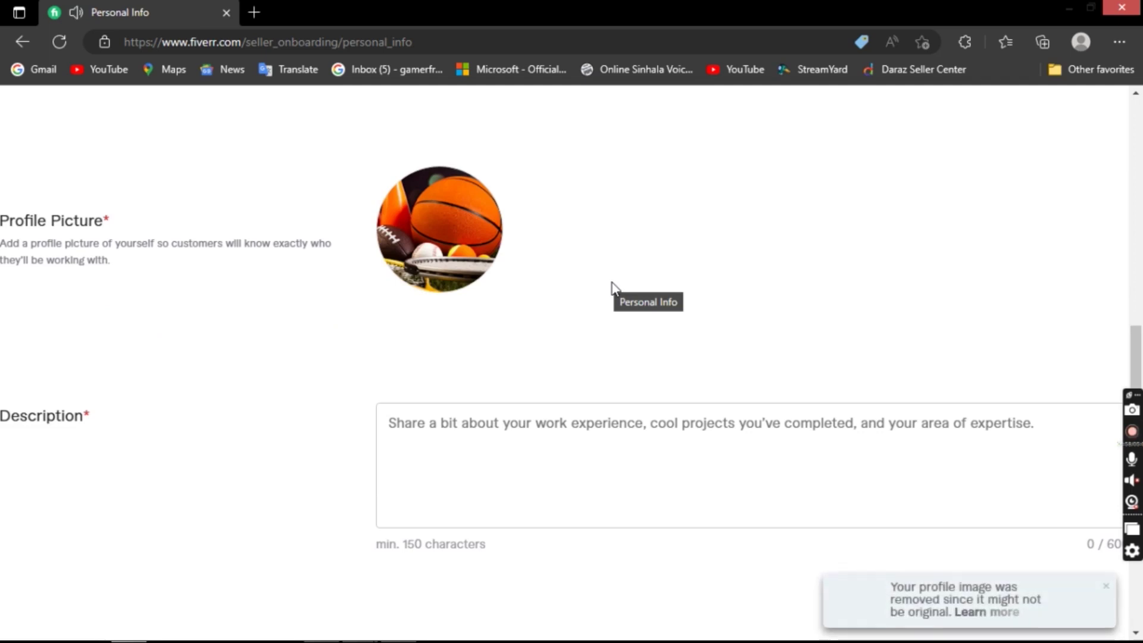
scroll(614, 287, "down", 3)
left_click(614, 279)
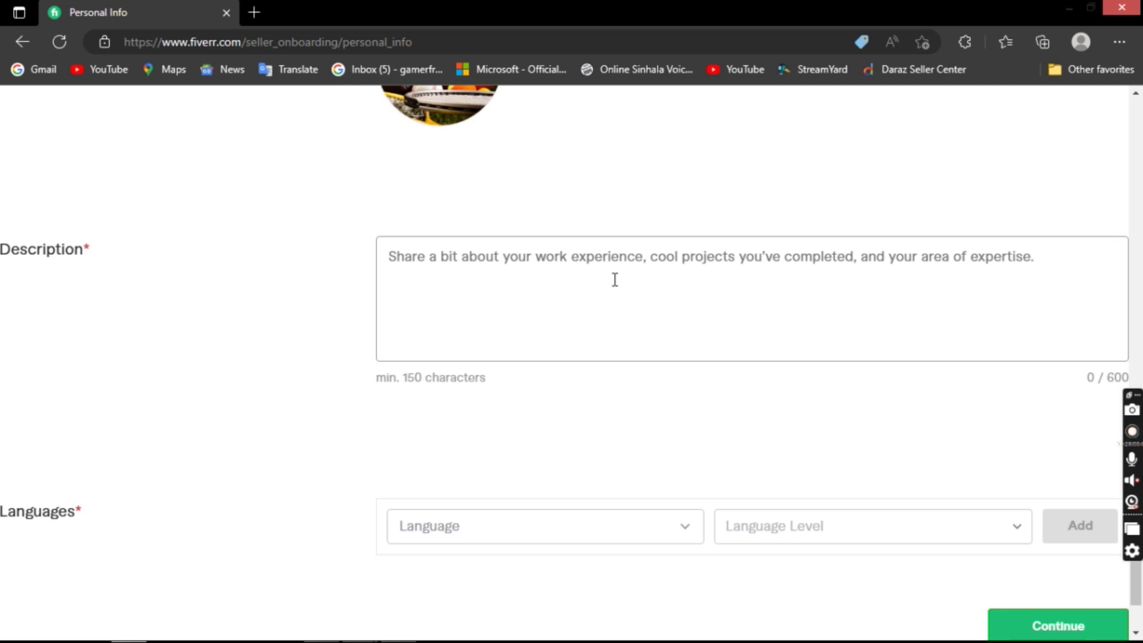
- Clear stray letters and paste the graphic-design-hobby self-introduction, reaching 153 / 600 characters
type("O")
key("BackSpace")
type("o")
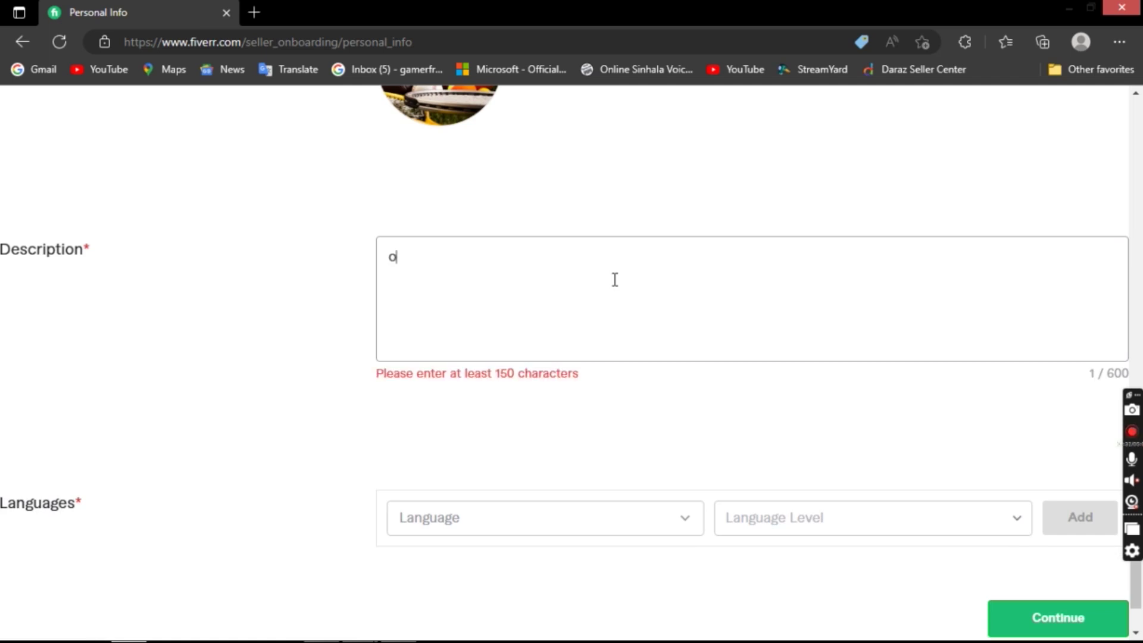
key("BackSpace")
type("I")
key("ctrl+v")
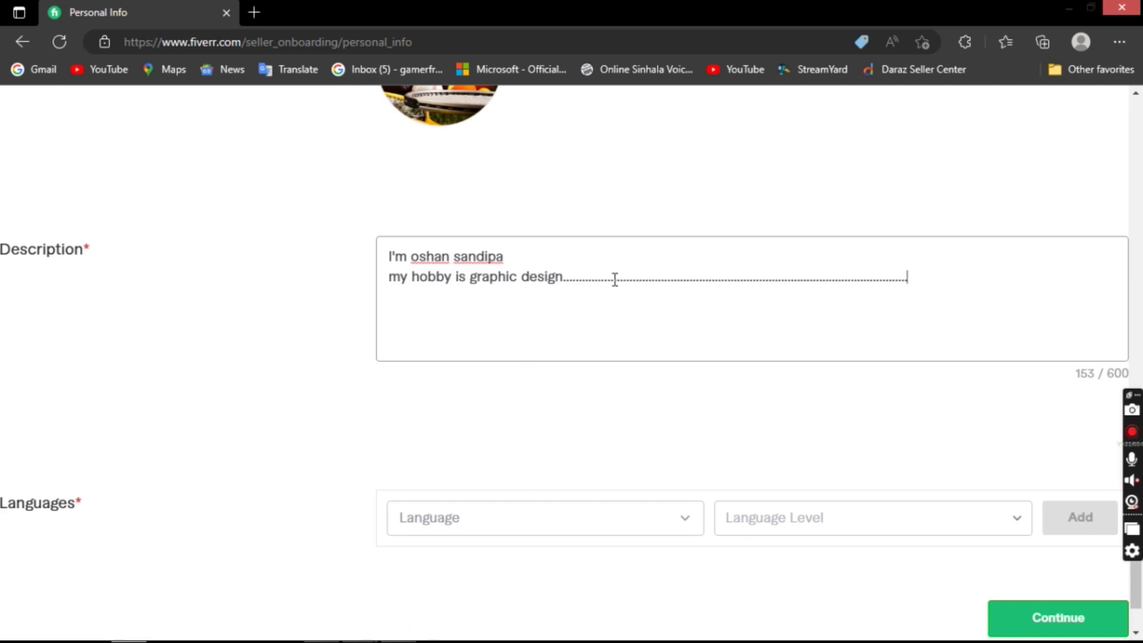
scroll(637, 392, "down", 1)
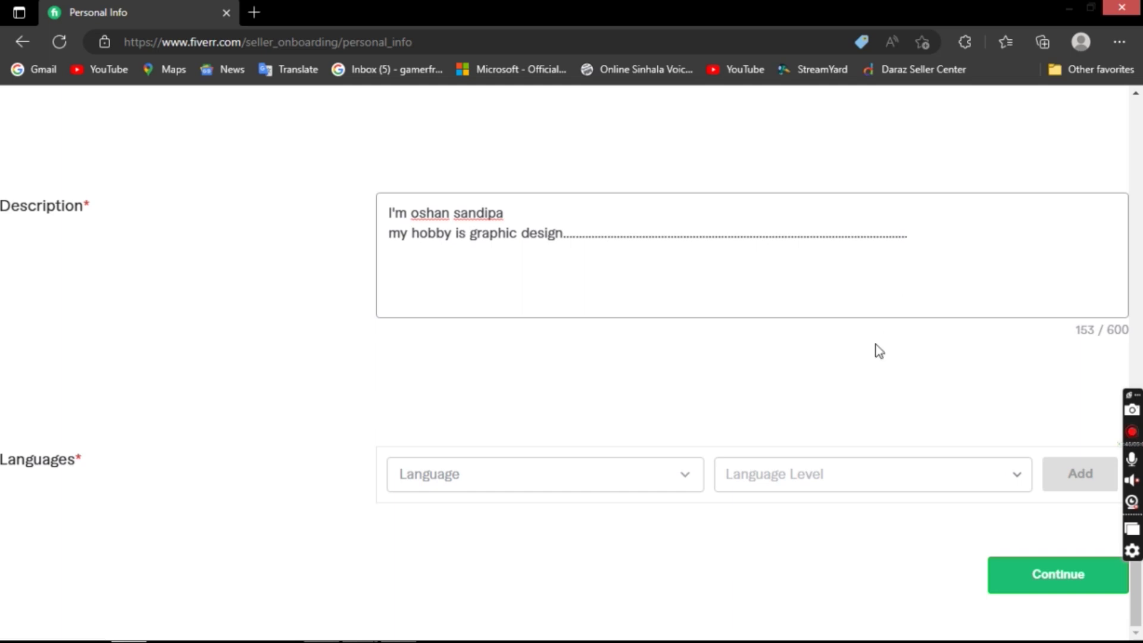
- Select Sinhala in the Language dropdown by searching 'sinh', then open the Language Level list
left_click(600, 476)
scroll(640, 302, "down", 15)
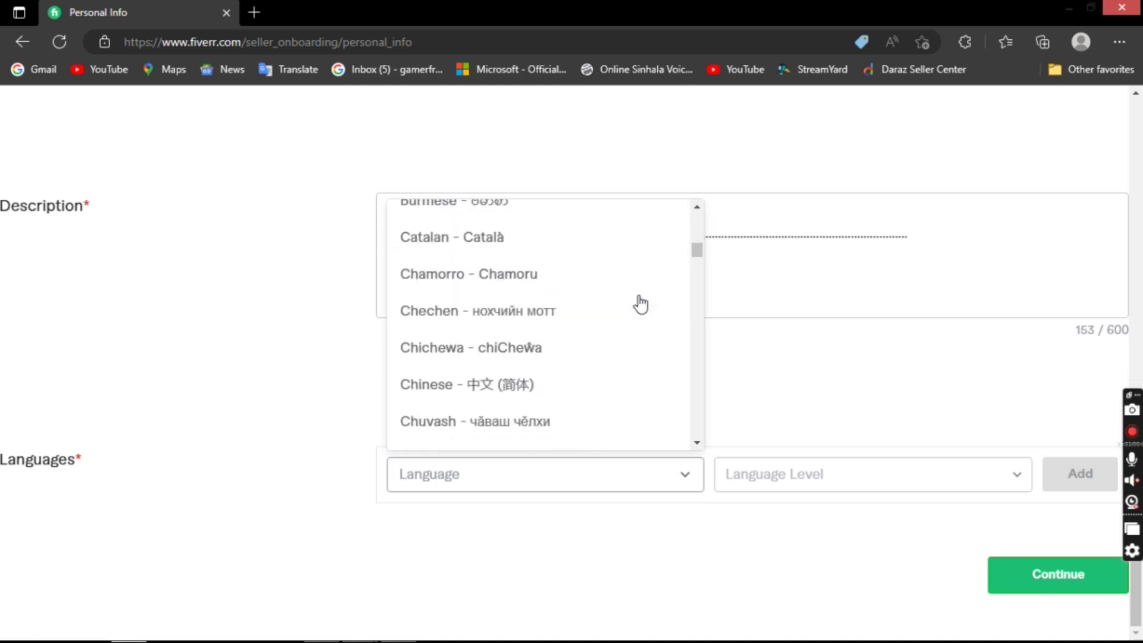
type("si")
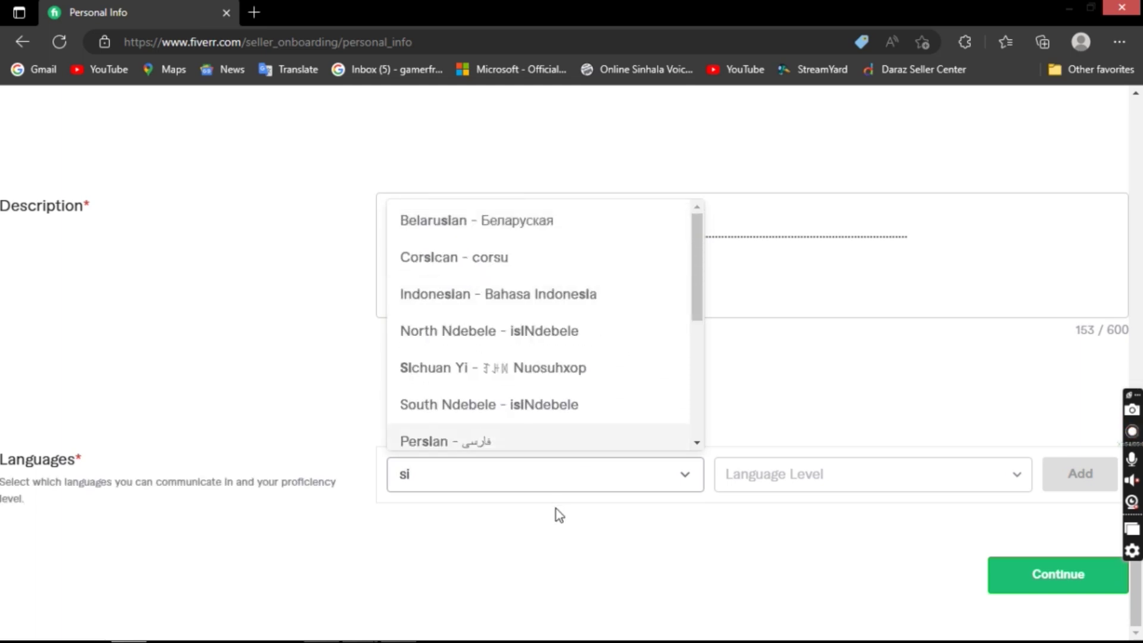
type("nh")
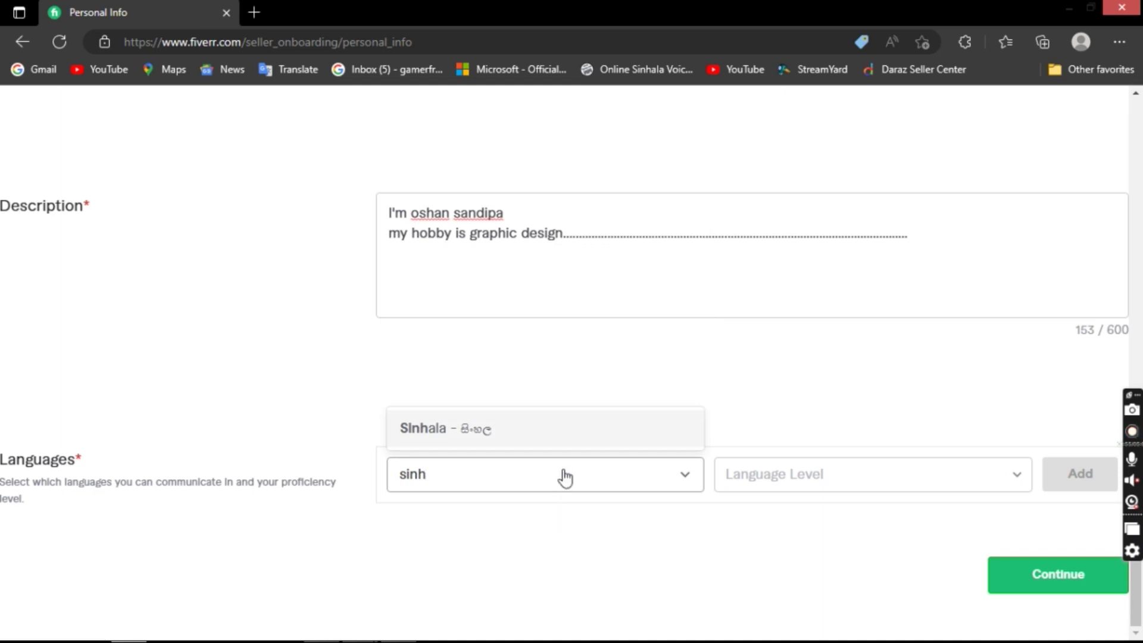
left_click(584, 437)
left_click(814, 474)
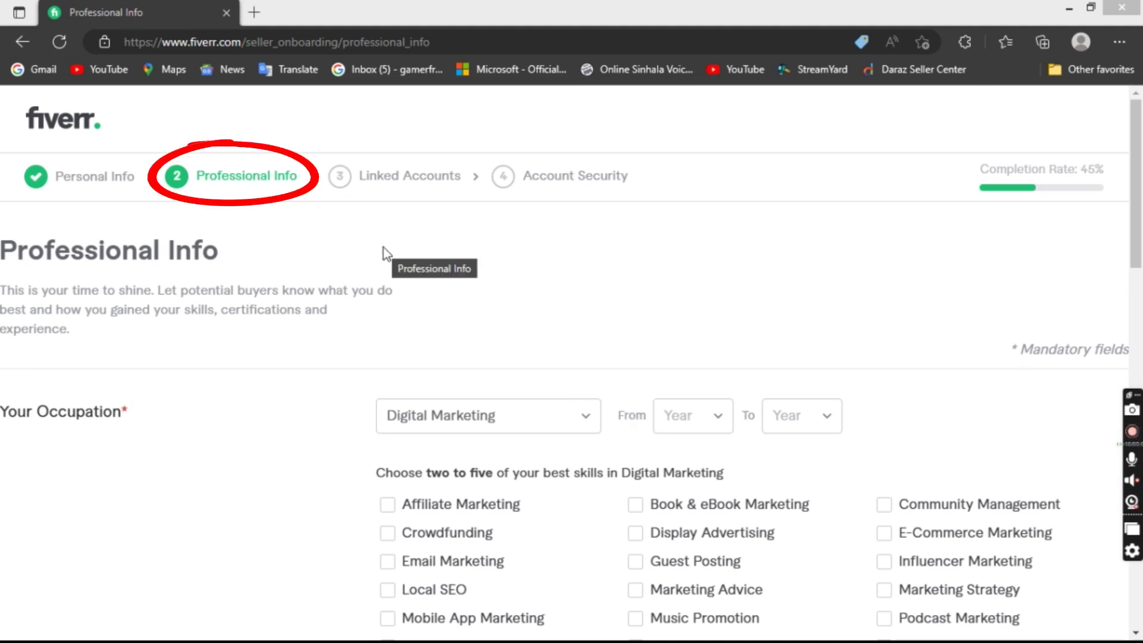
- Pick Graphics & Design as the occupation, revealing skills like Logo Design and UX Design
left_click(488, 425)
scroll(515, 324, "down", 3)
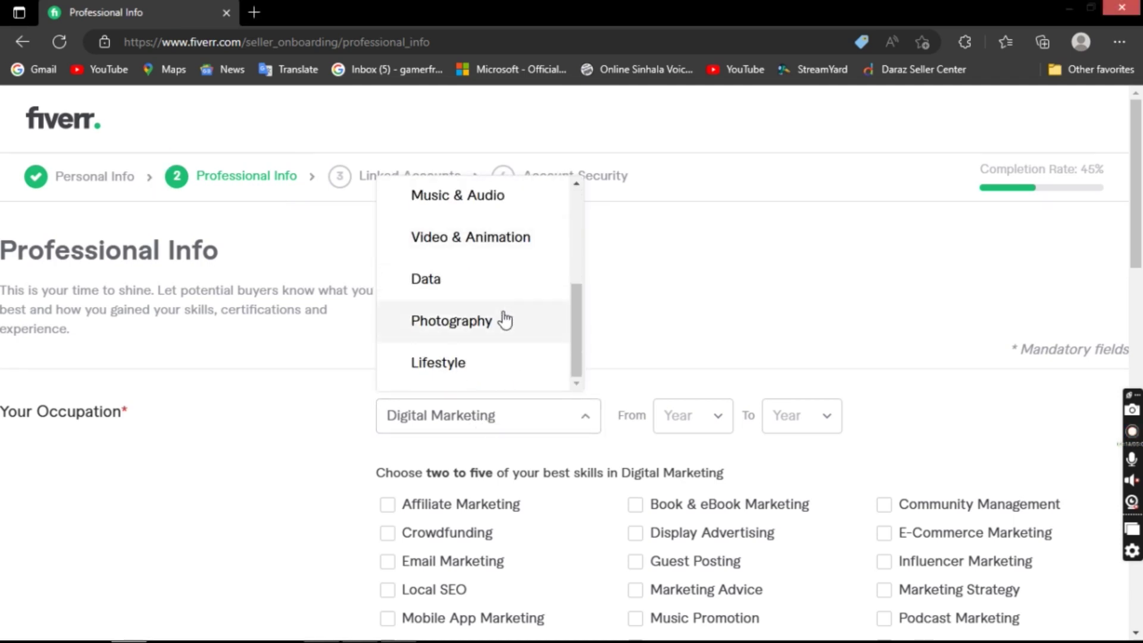
scroll(506, 316, "up", 1)
scroll(503, 318, "up", 2)
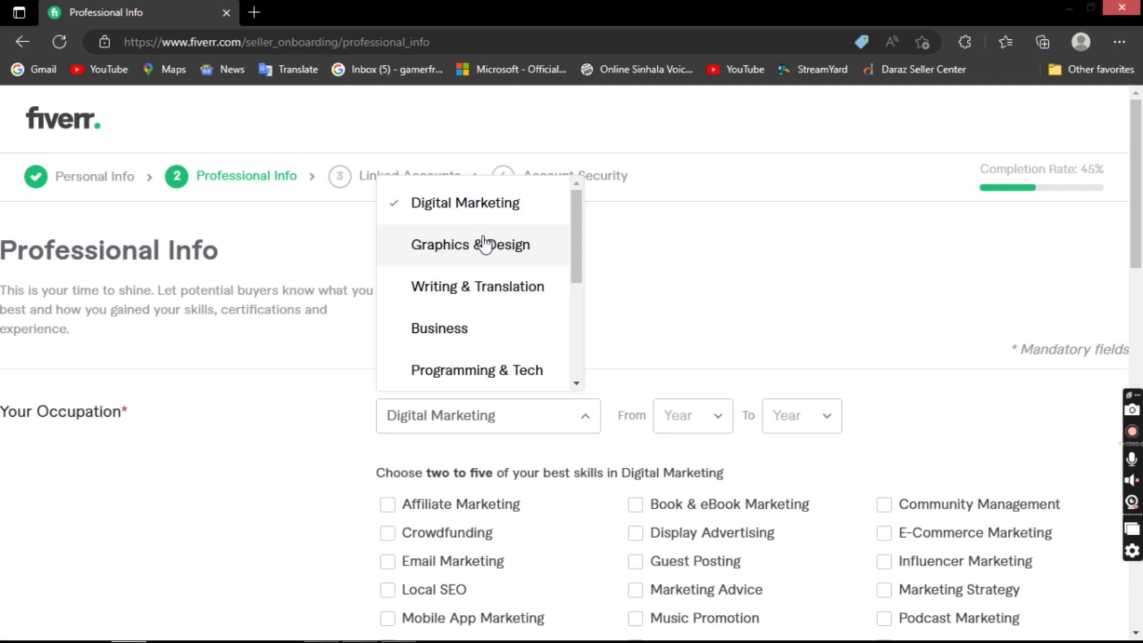
left_click(500, 248)
scroll(714, 301, "down", 6)
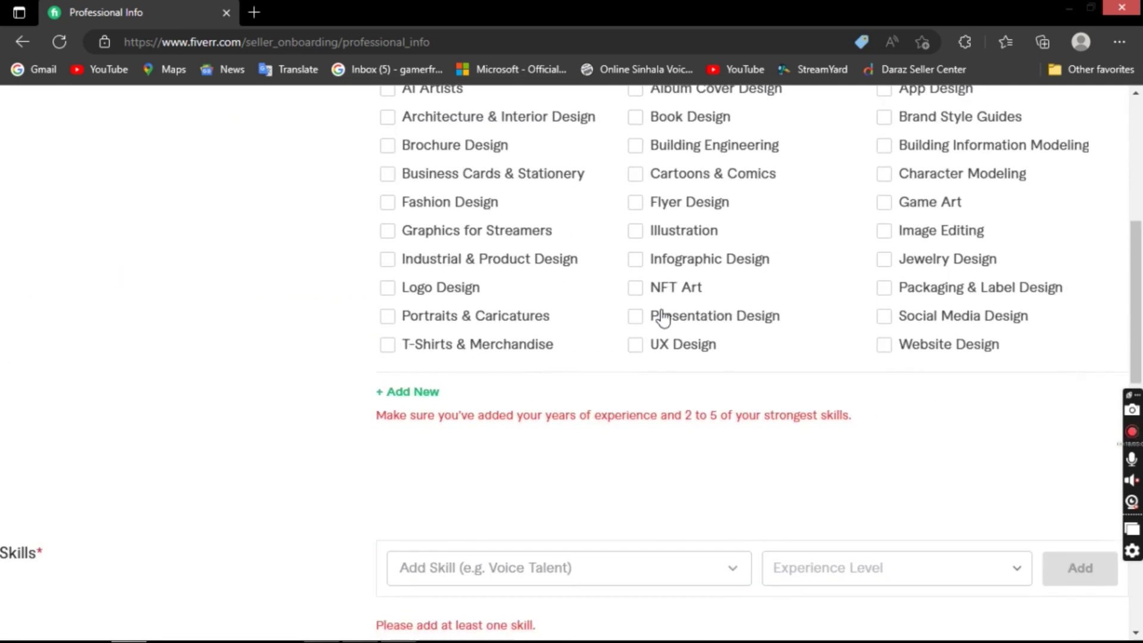
scroll(662, 319, "up", 1)
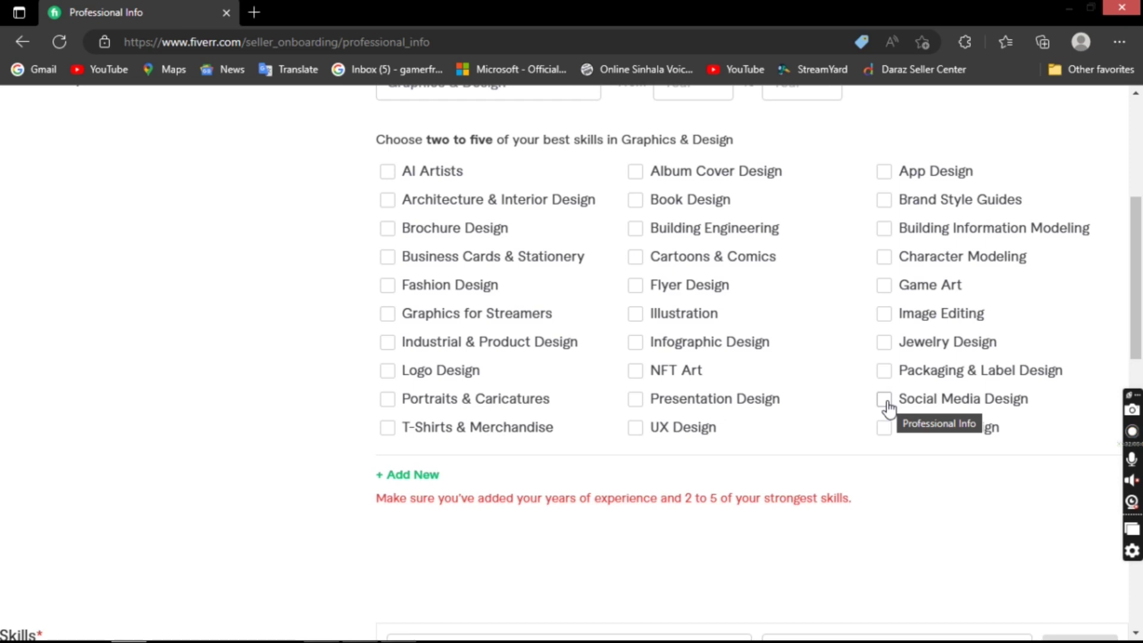
- Tick the skills Social Media Design, Image Editing, Logo Design, Portraits & Caricatures, and Business Cards & Stationery
left_click(885, 400)
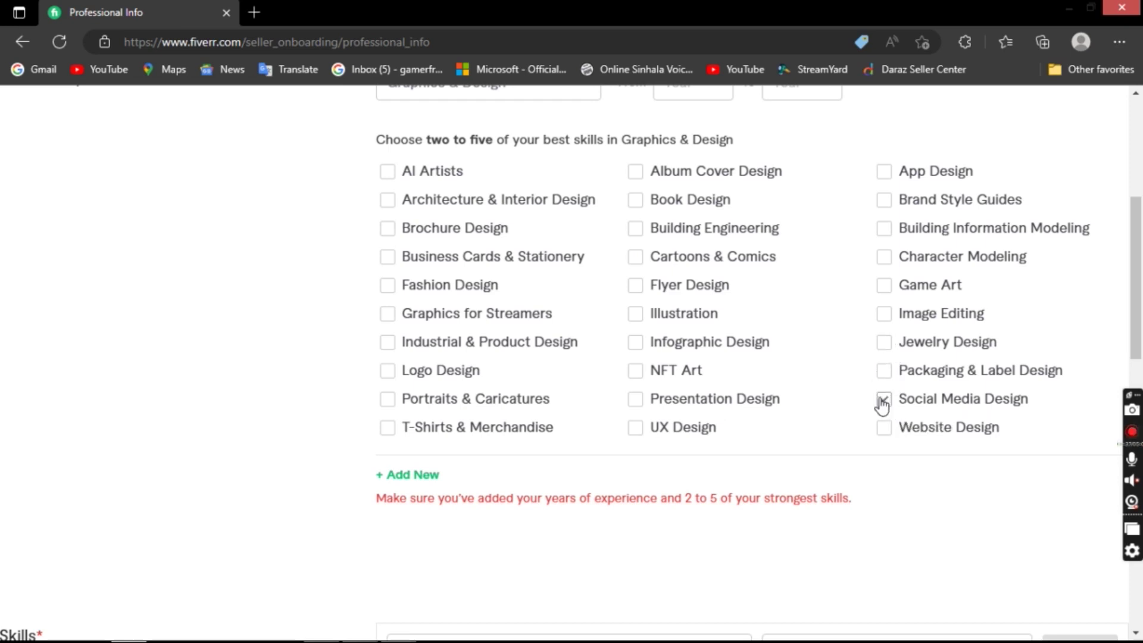
left_click(885, 314)
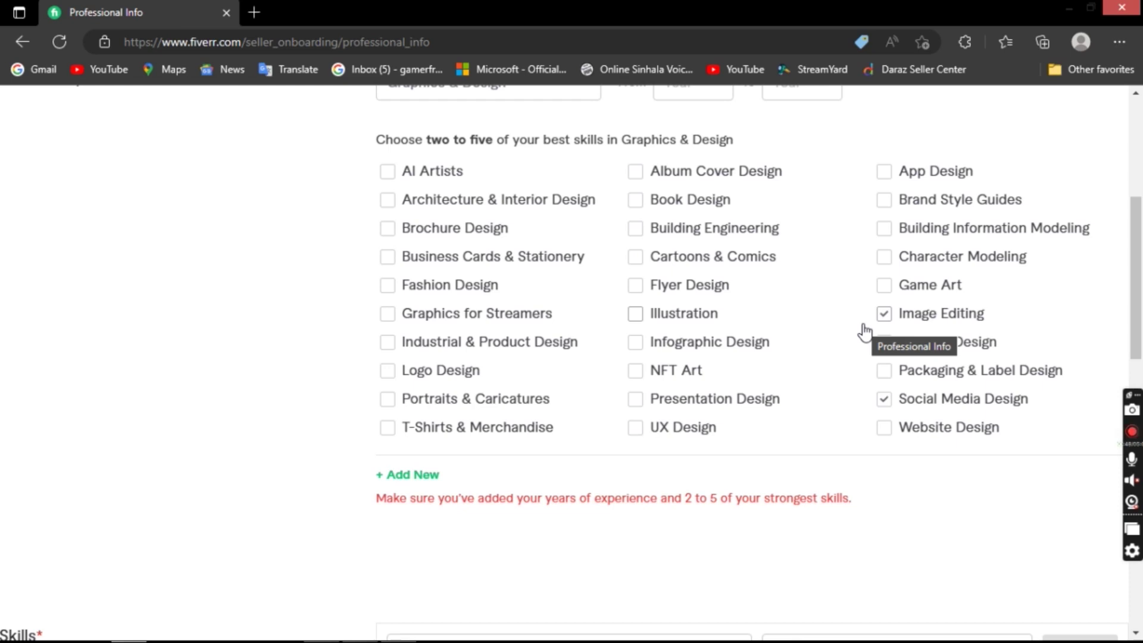
left_click(418, 372)
left_click(387, 400)
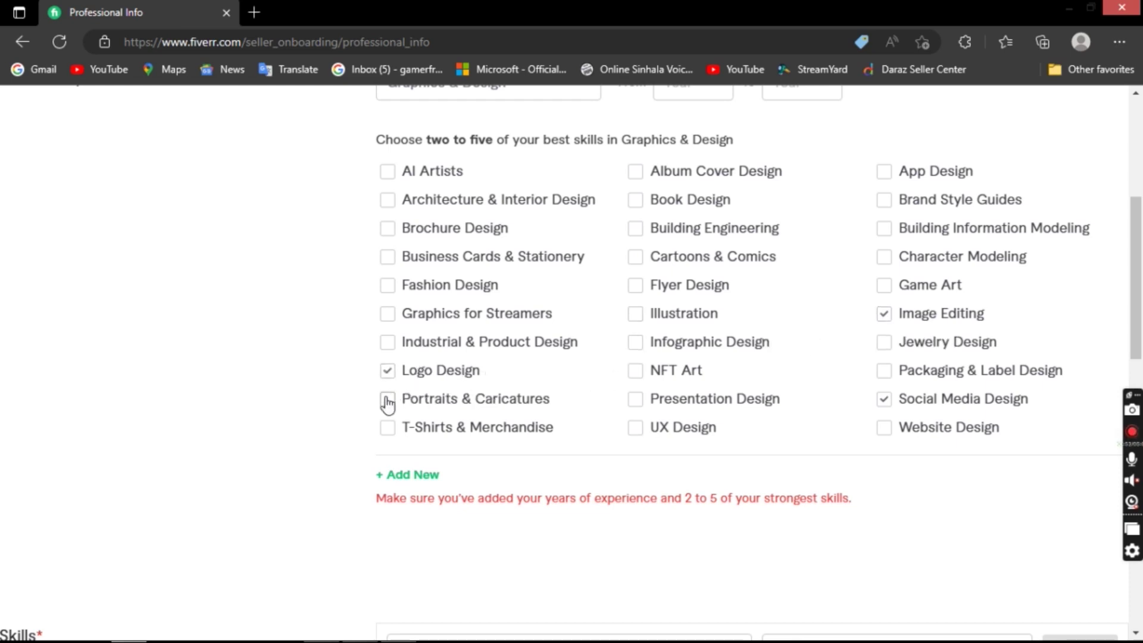
left_click(401, 264)
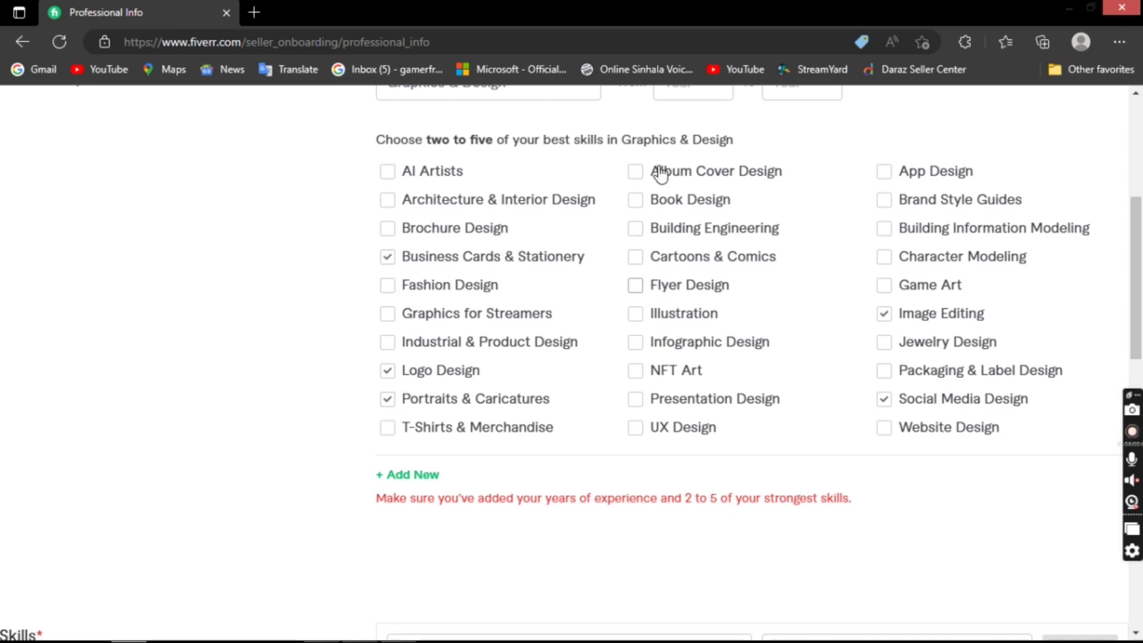
- Set the occupation's experience years to run from 2012 to 2023
scroll(624, 263, "down", 3)
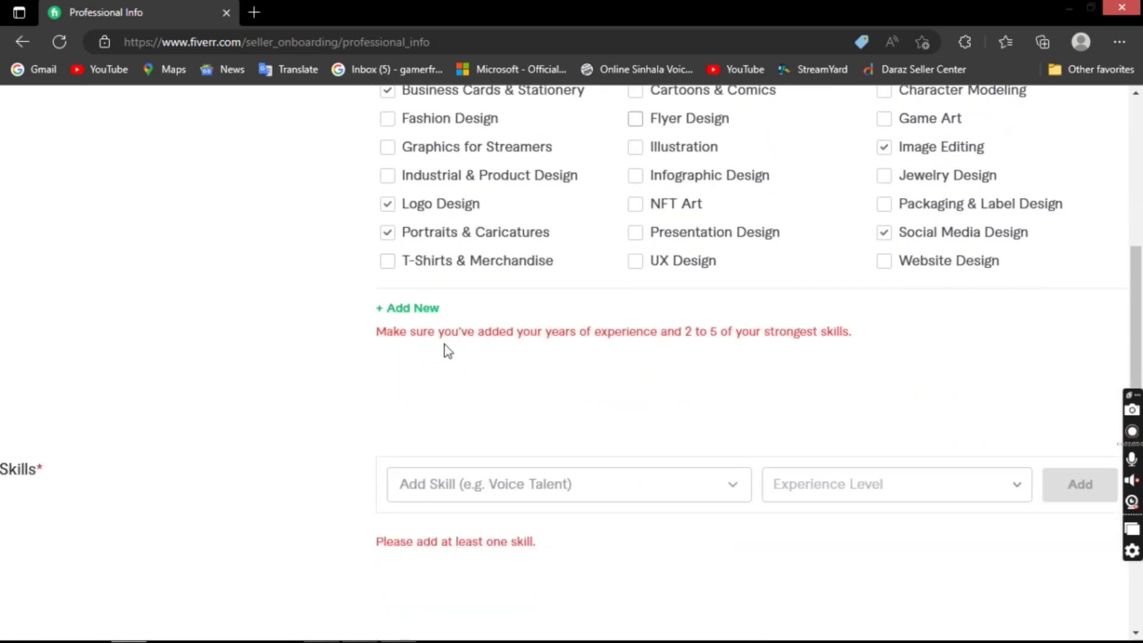
left_click_drag(373, 349, 696, 347)
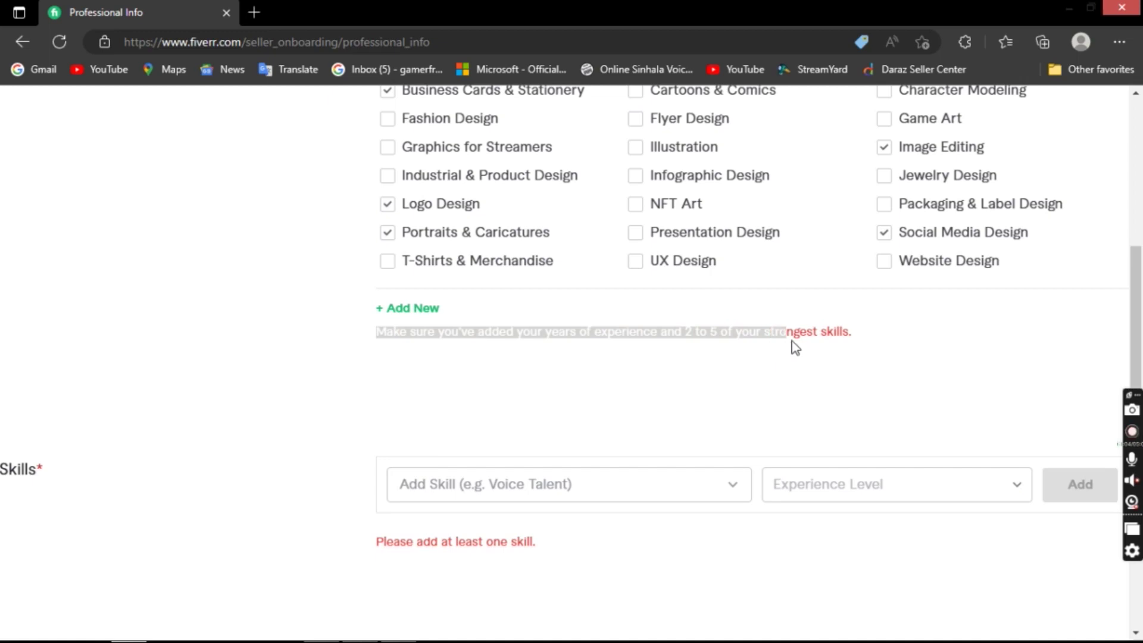
scroll(768, 315, "up", 6)
left_click(677, 261)
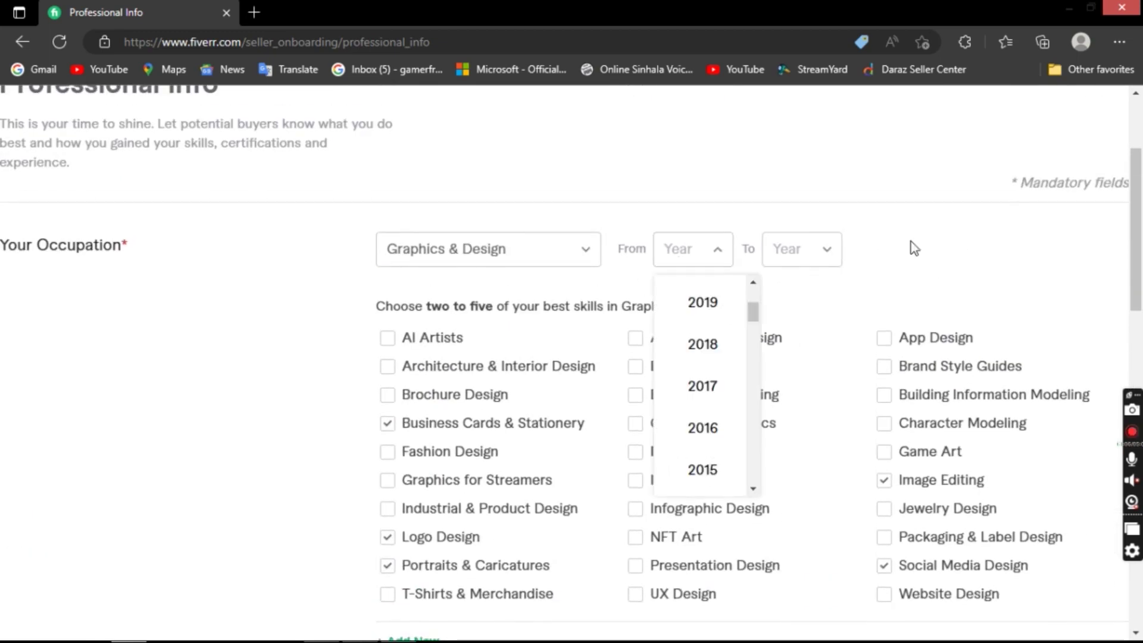
scroll(684, 370, "down", 3)
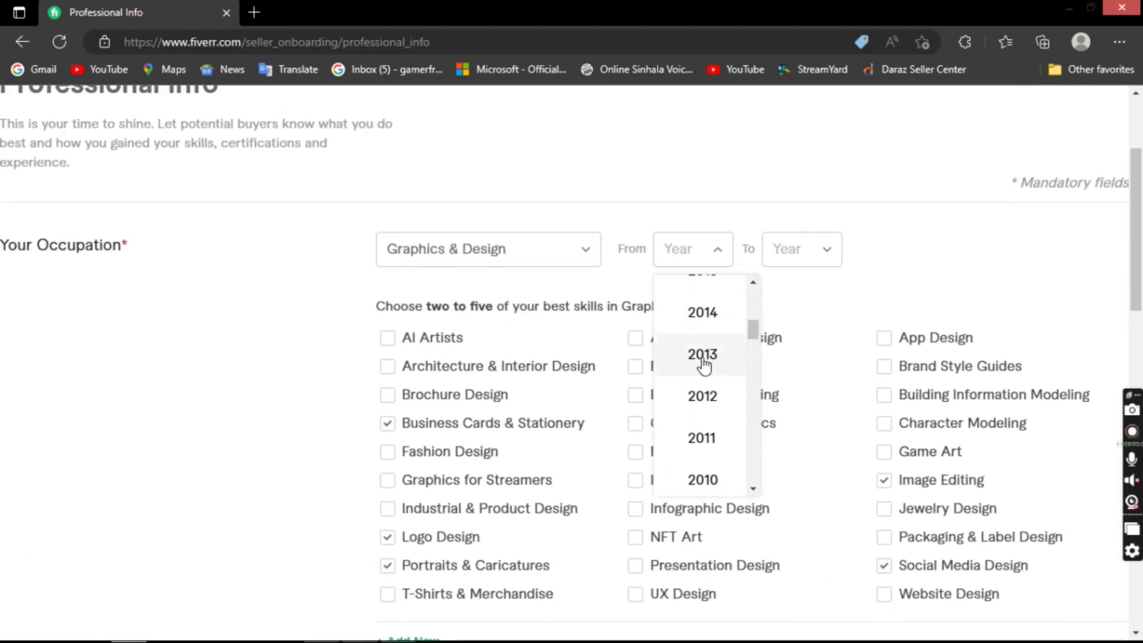
left_click(703, 360)
left_click(712, 258)
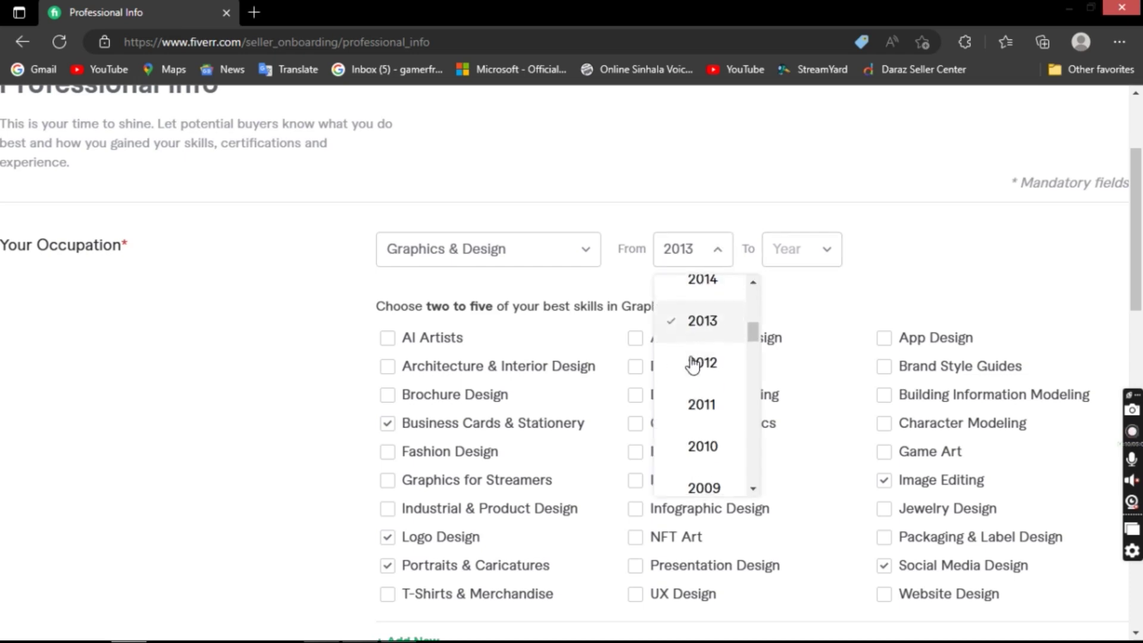
left_click(702, 360)
left_click(787, 250)
scroll(787, 406, "up", 3)
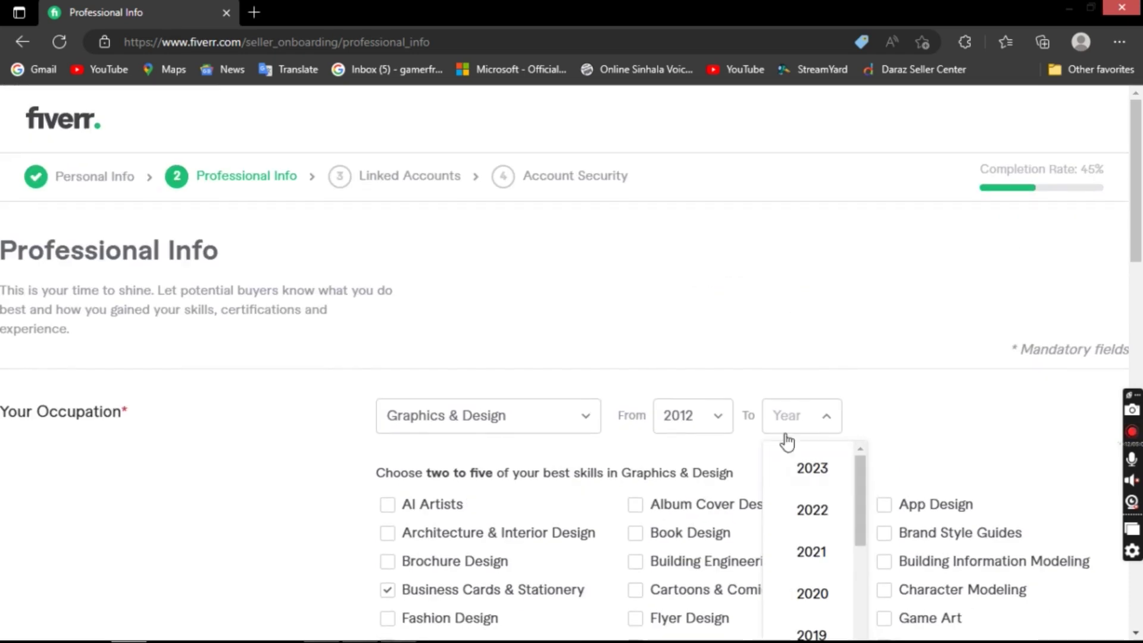
left_click(798, 470)
scroll(916, 377, "down", 4)
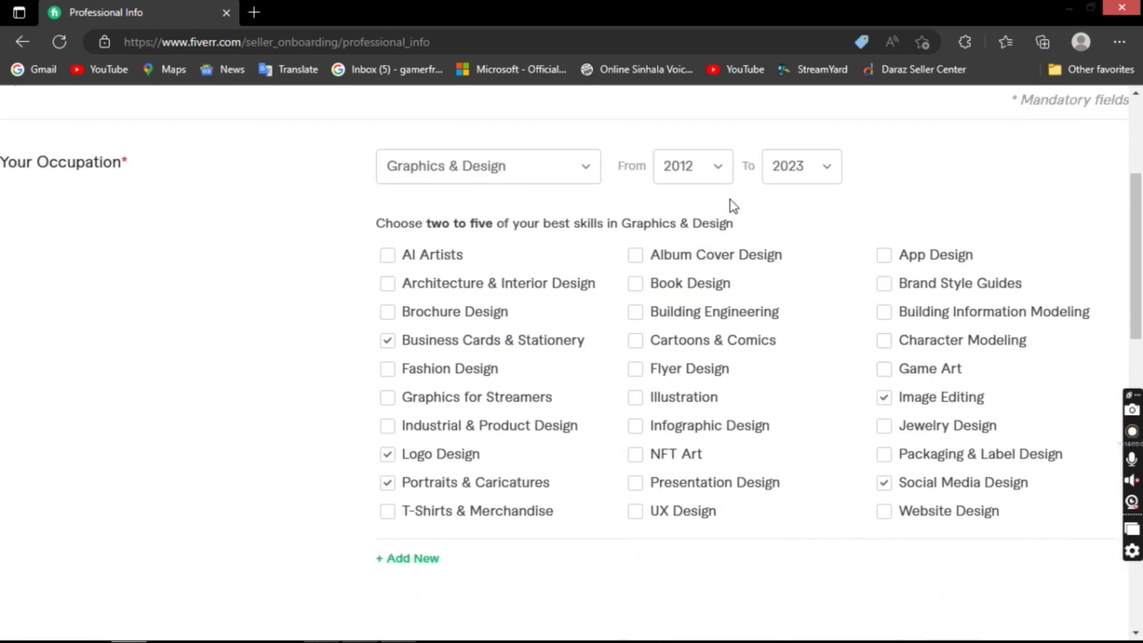
scroll(717, 187, "down", 4)
scroll(625, 373, "down", 3)
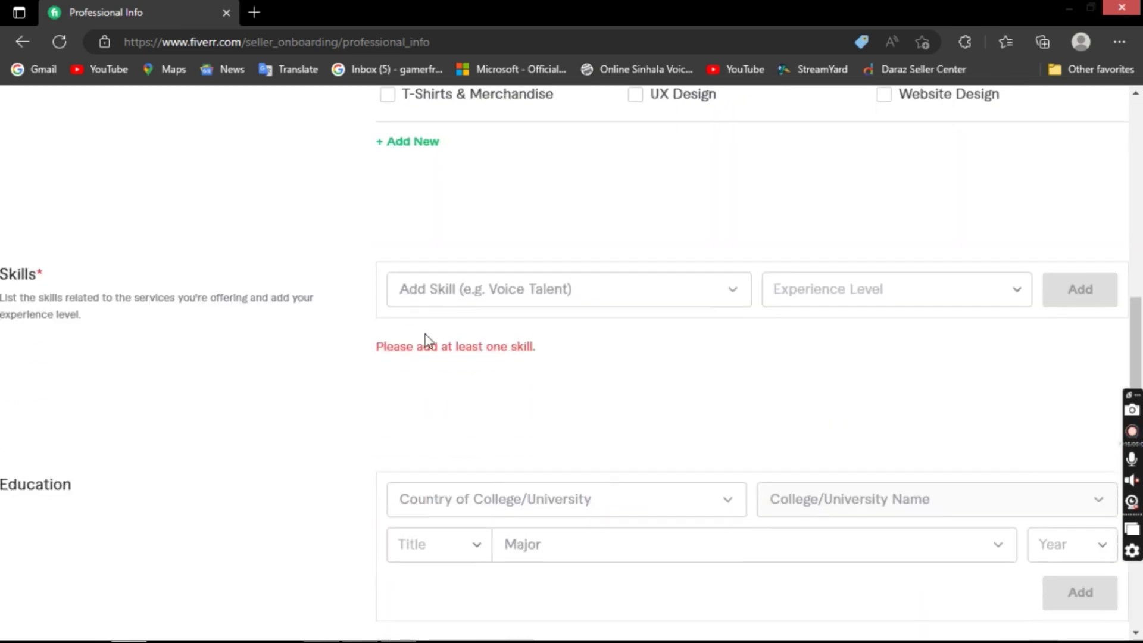
- Add Photography as a skill at Expert level
left_click(579, 294)
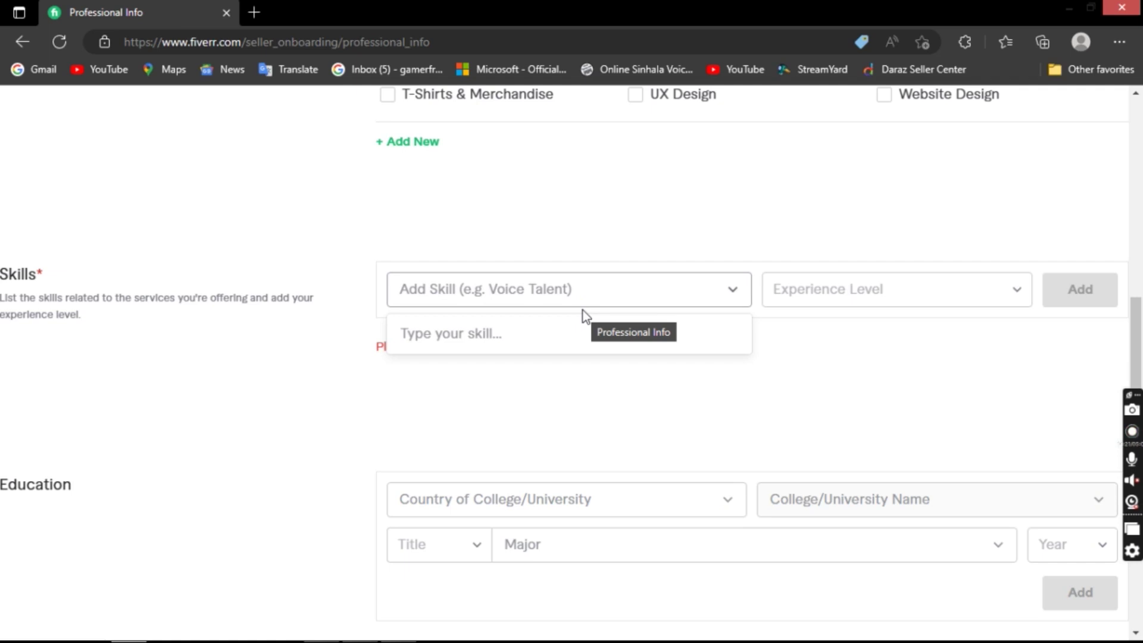
type("photo")
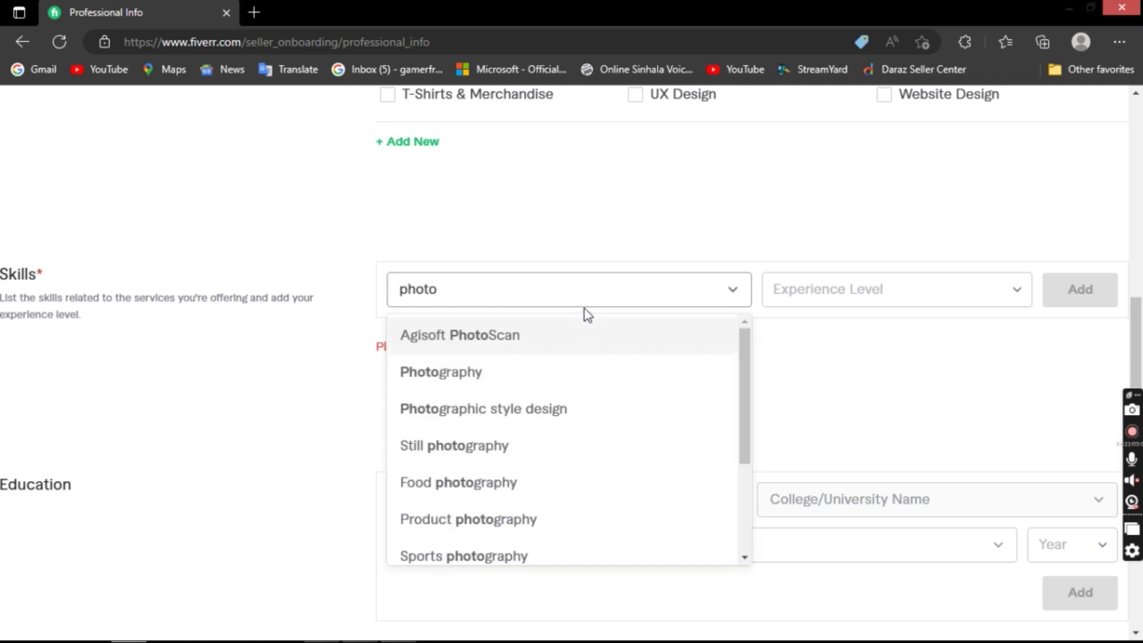
left_click(536, 375)
left_click(960, 297)
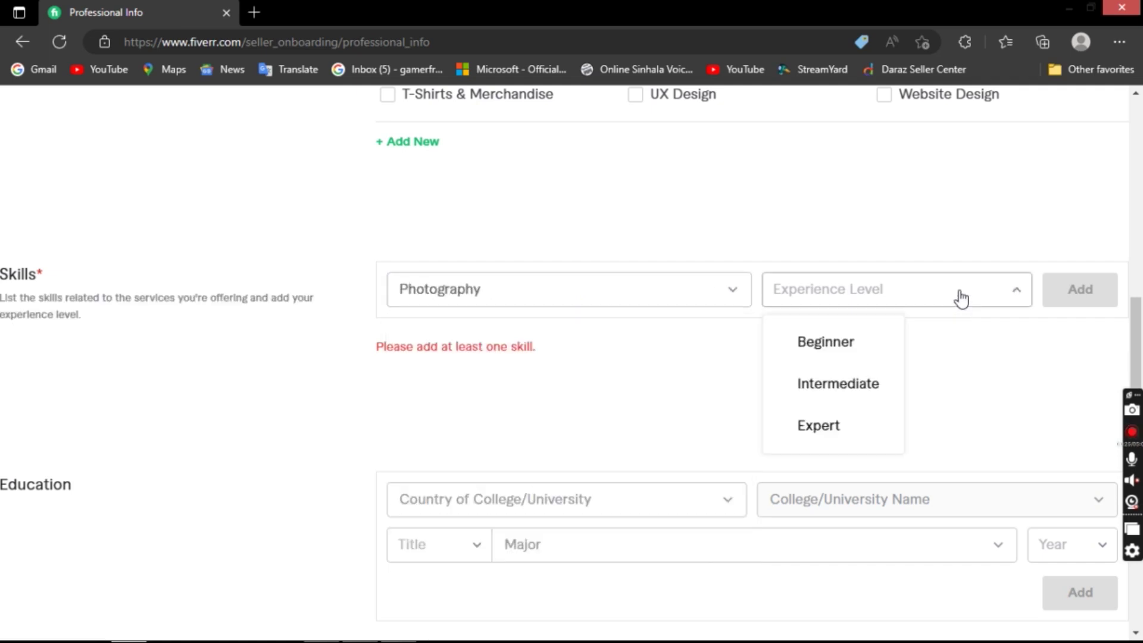
left_click(853, 425)
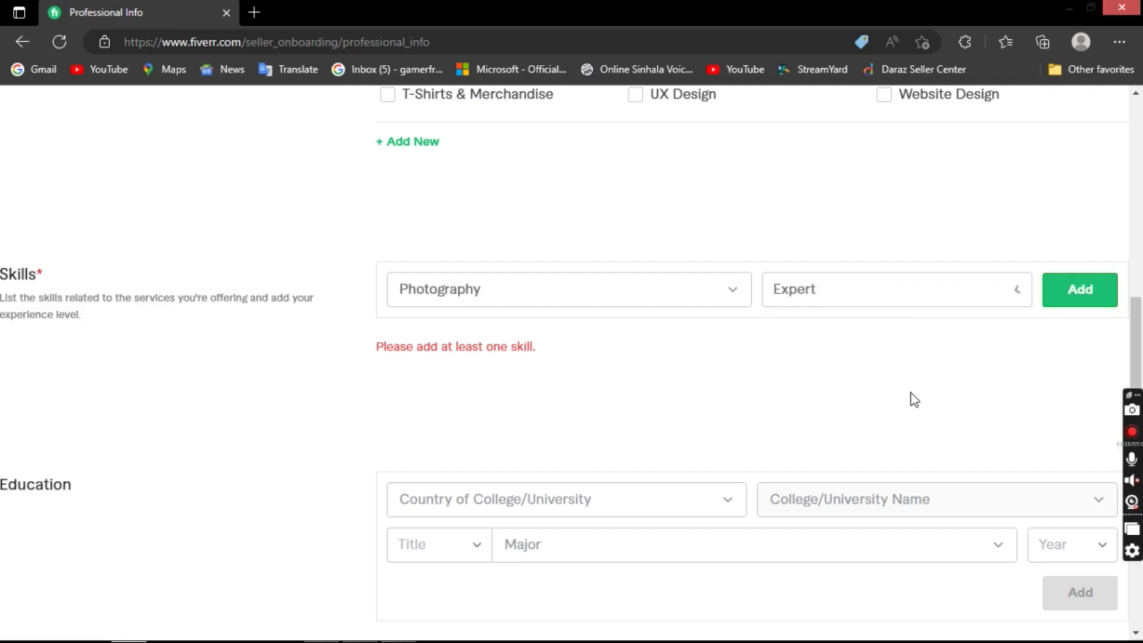
left_click(1101, 298)
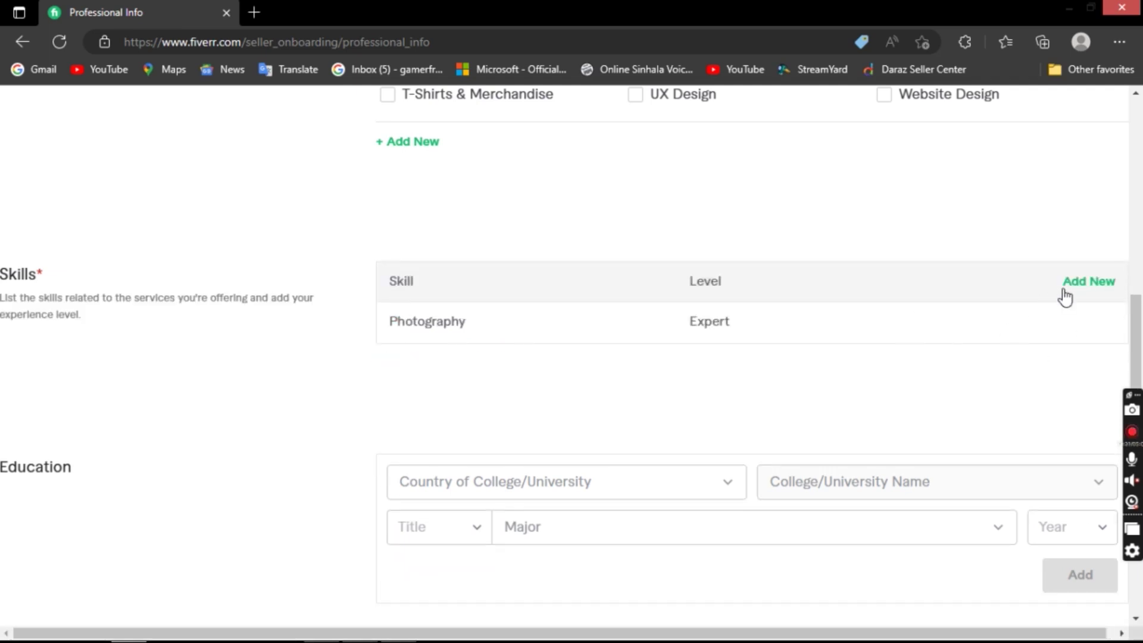
- Open a new empty skill entry for a second skill
left_click(1065, 296)
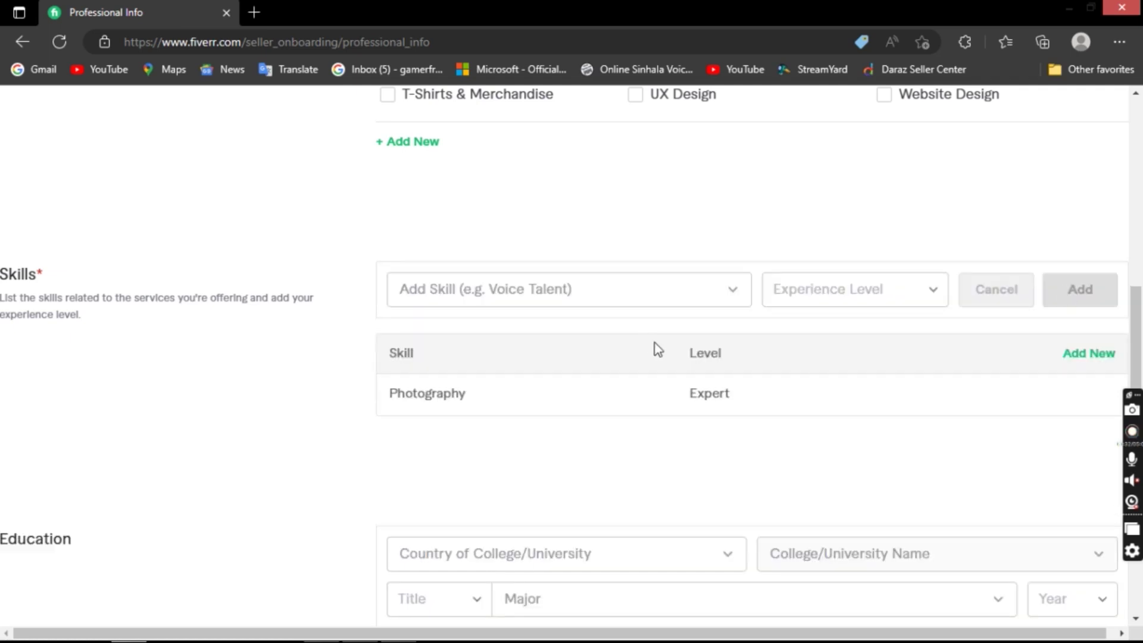
left_click(640, 297)
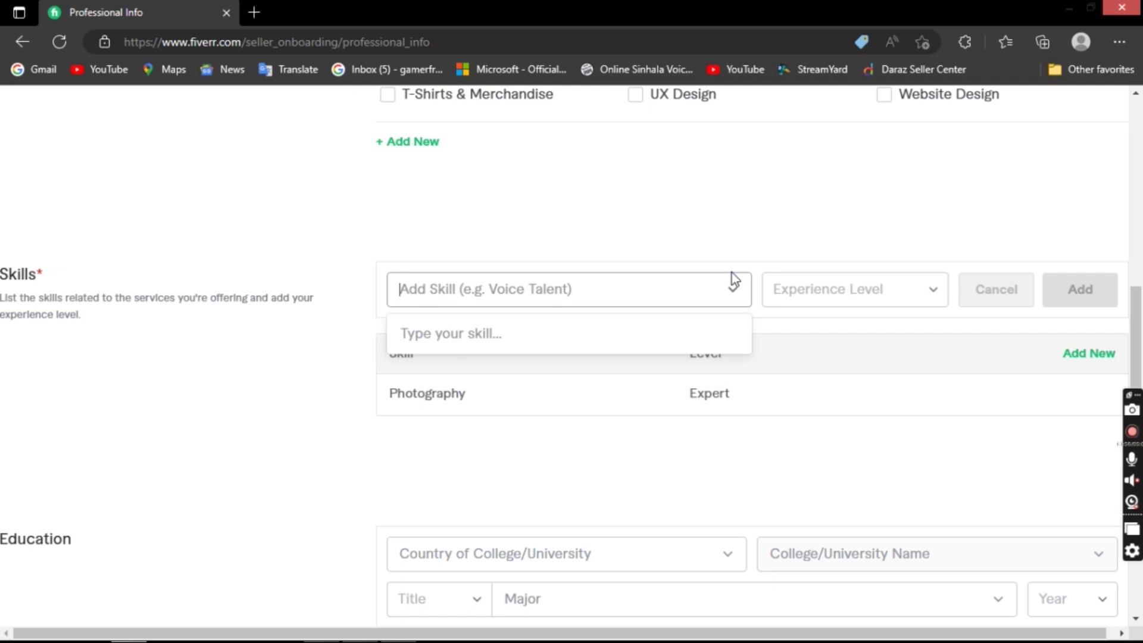
scroll(731, 273, "down", 5)
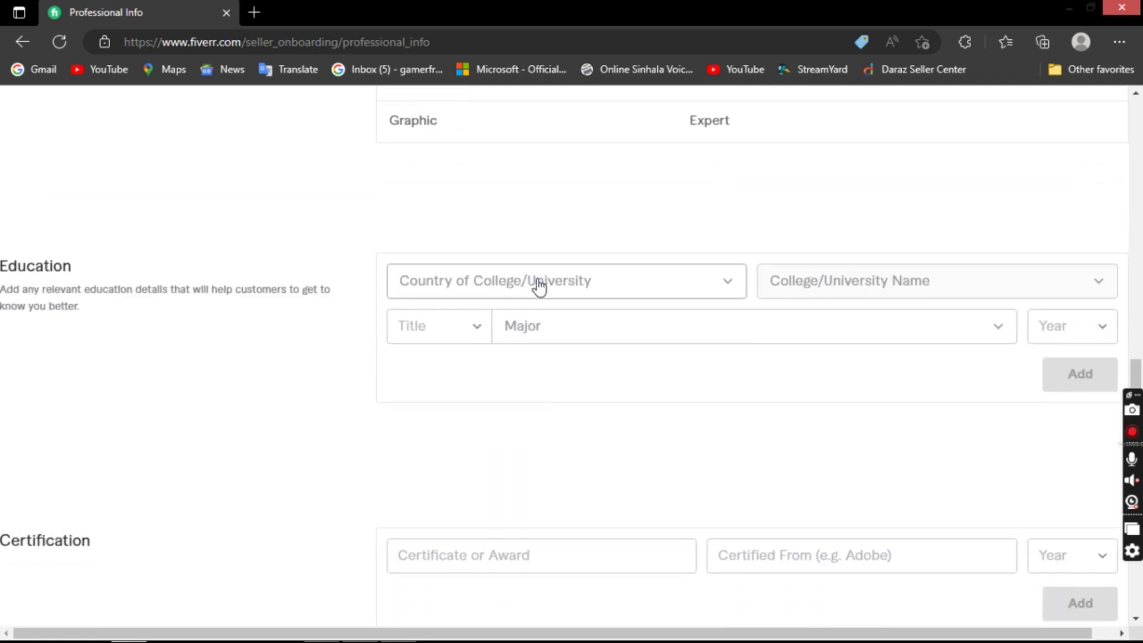
- Review the Education, Certification and Personal Website sections, then continue to Linked Accounts
scroll(537, 286, "up", 4)
scroll(535, 333, "down", 5)
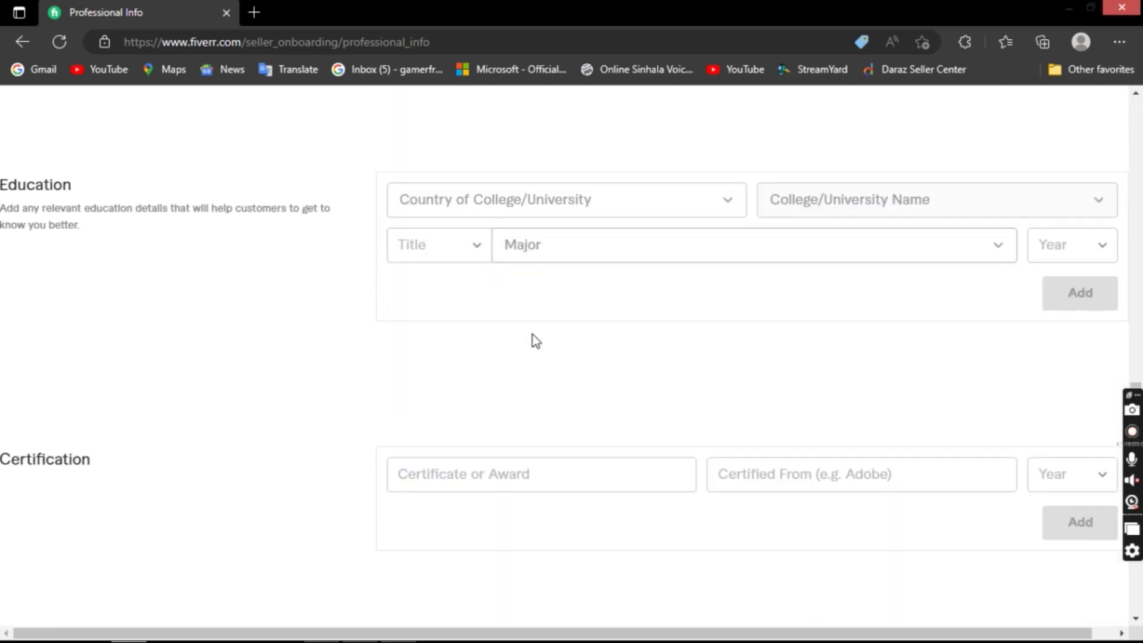
scroll(534, 346, "down", 4)
scroll(615, 428, "down", 1)
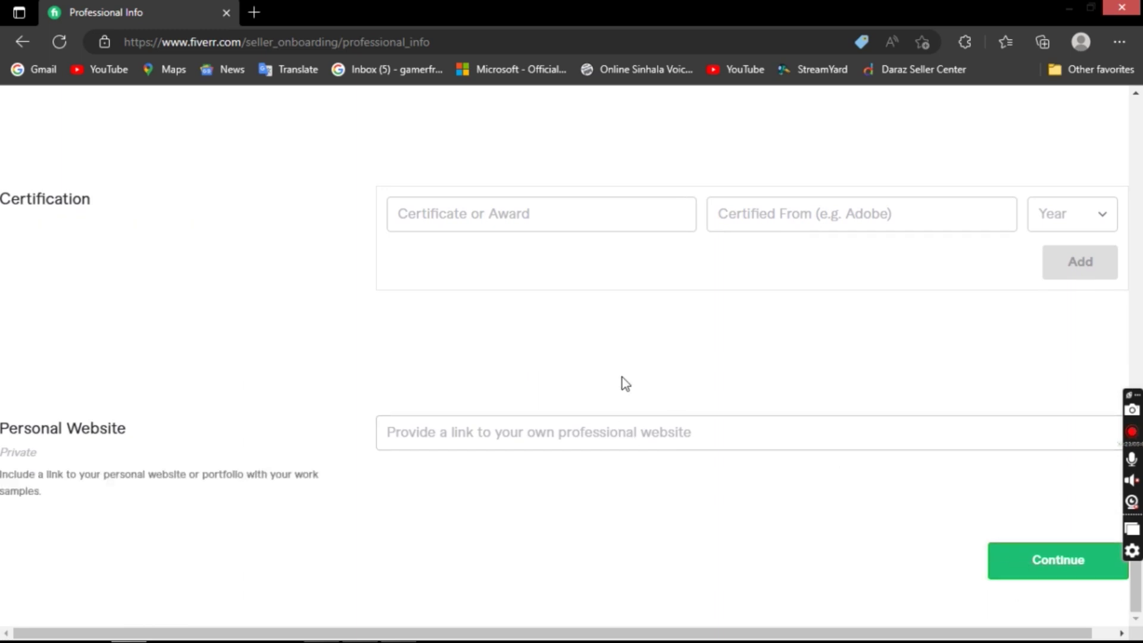
scroll(625, 384, "up", 8)
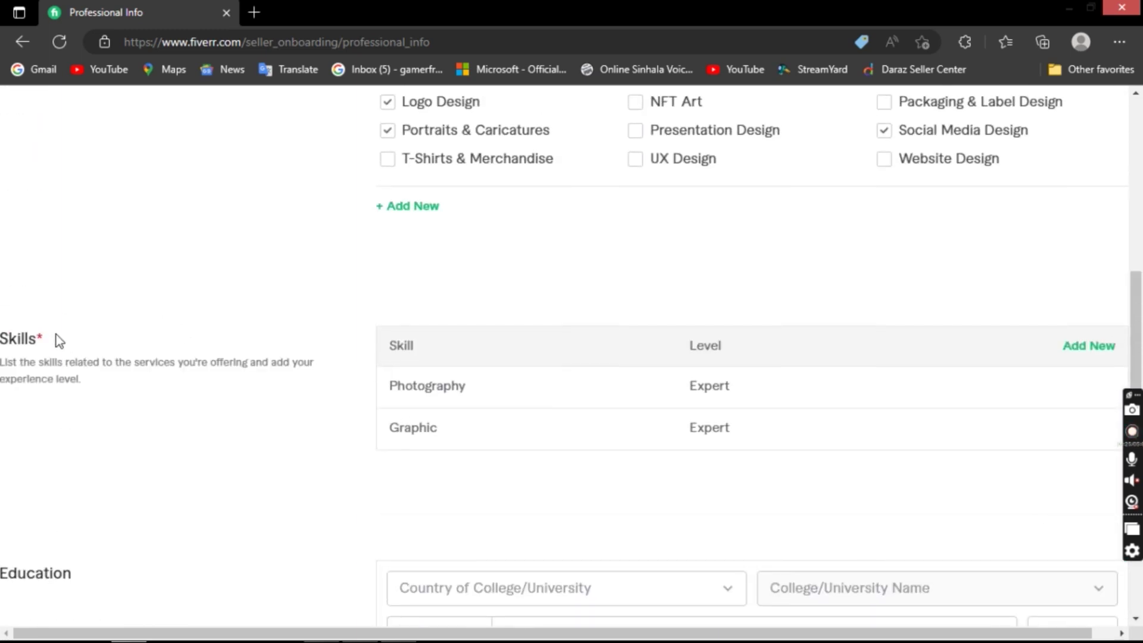
scroll(156, 372, "down", 4)
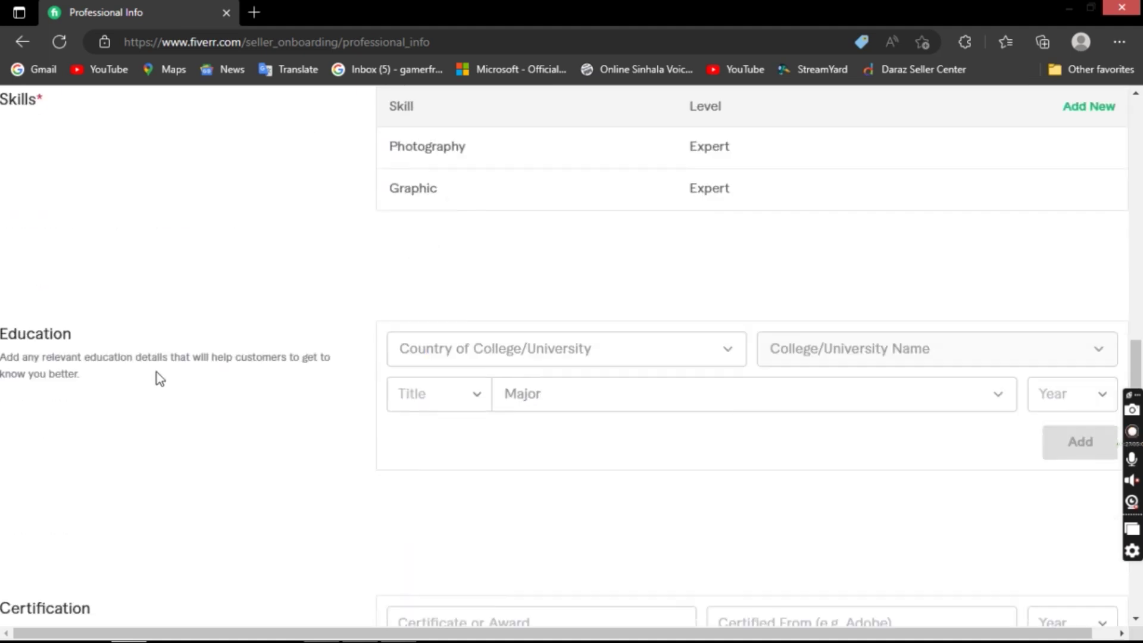
scroll(157, 378, "down", 7)
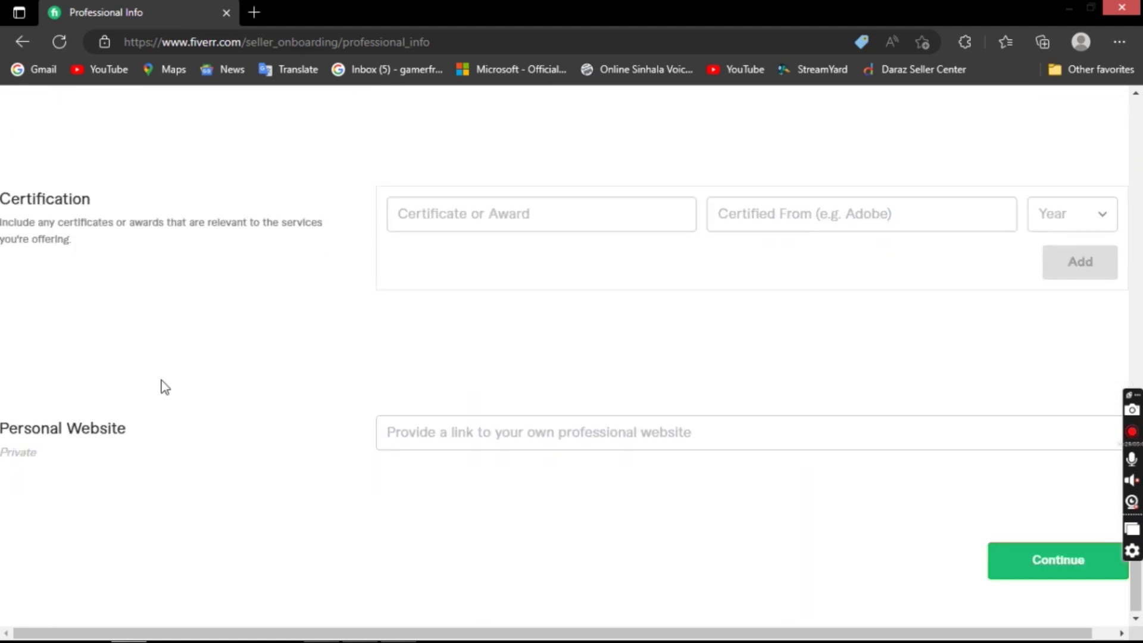
left_click(1010, 562)
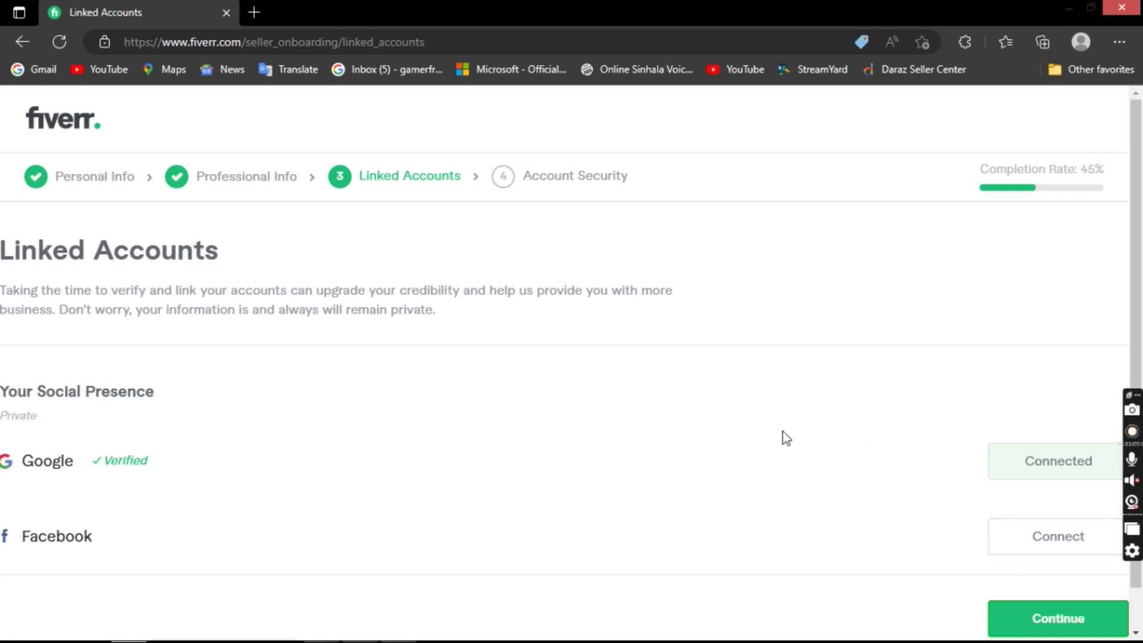
- Confirm Google is verified, leave Facebook unlinked, and continue to Account Security
scroll(776, 460, "down", 1)
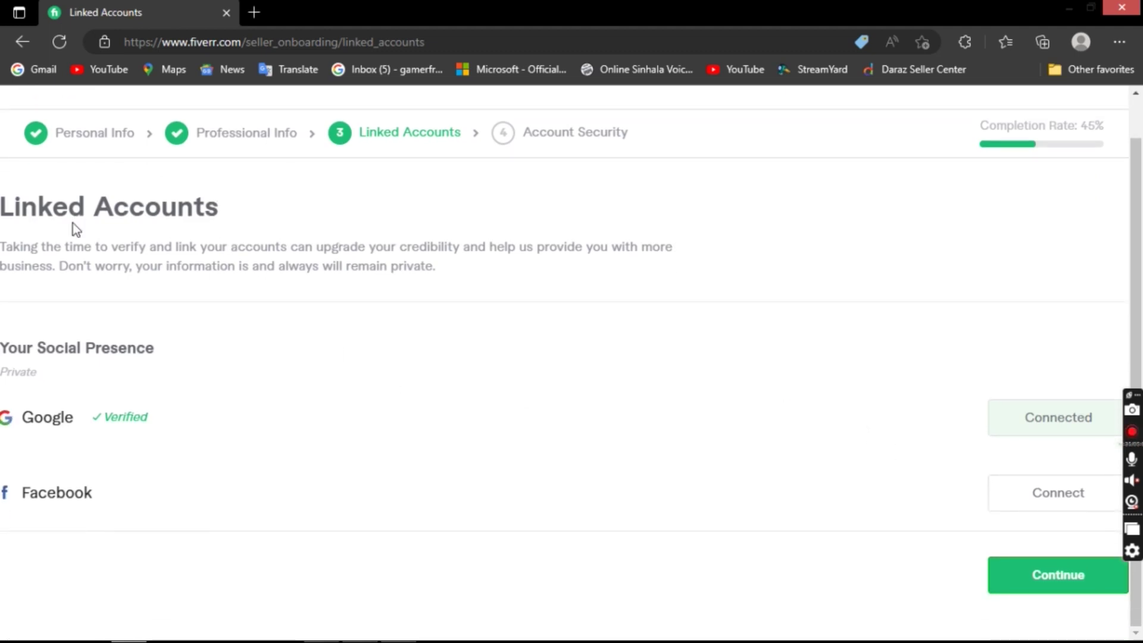
left_click_drag(13, 426, 151, 436)
left_click(172, 472)
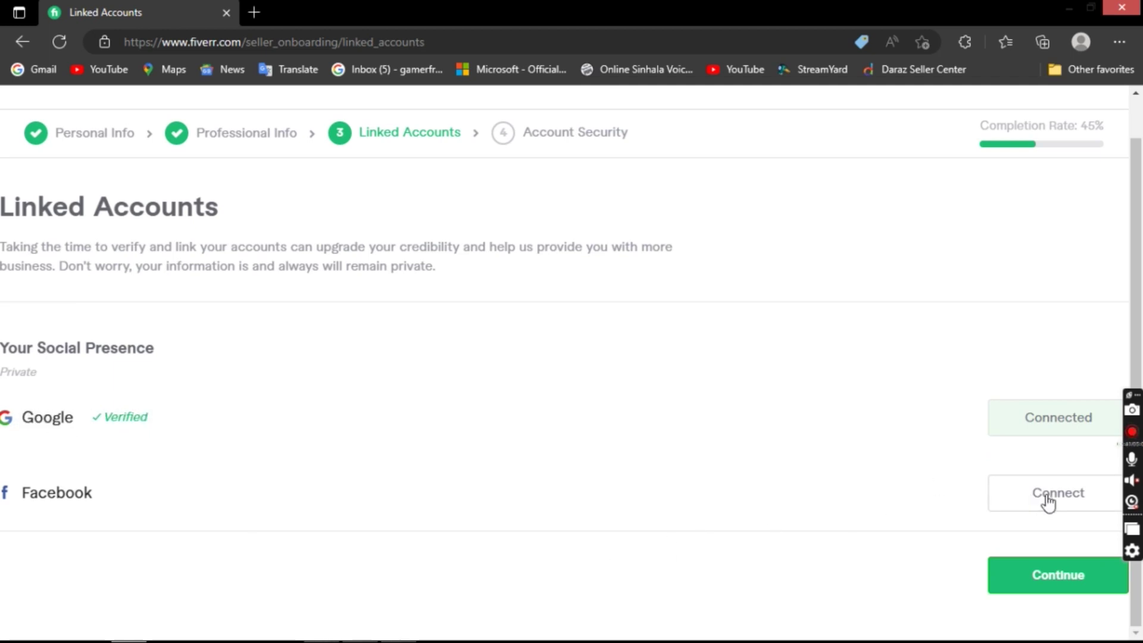
double_click(54, 493)
left_click(551, 514)
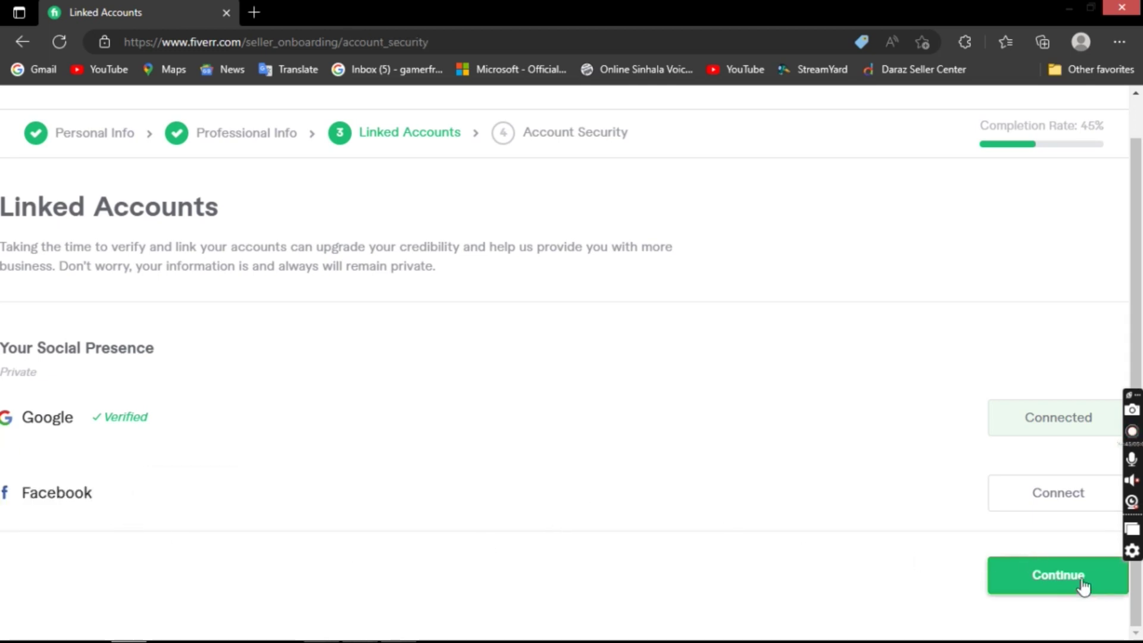
left_click(1081, 582)
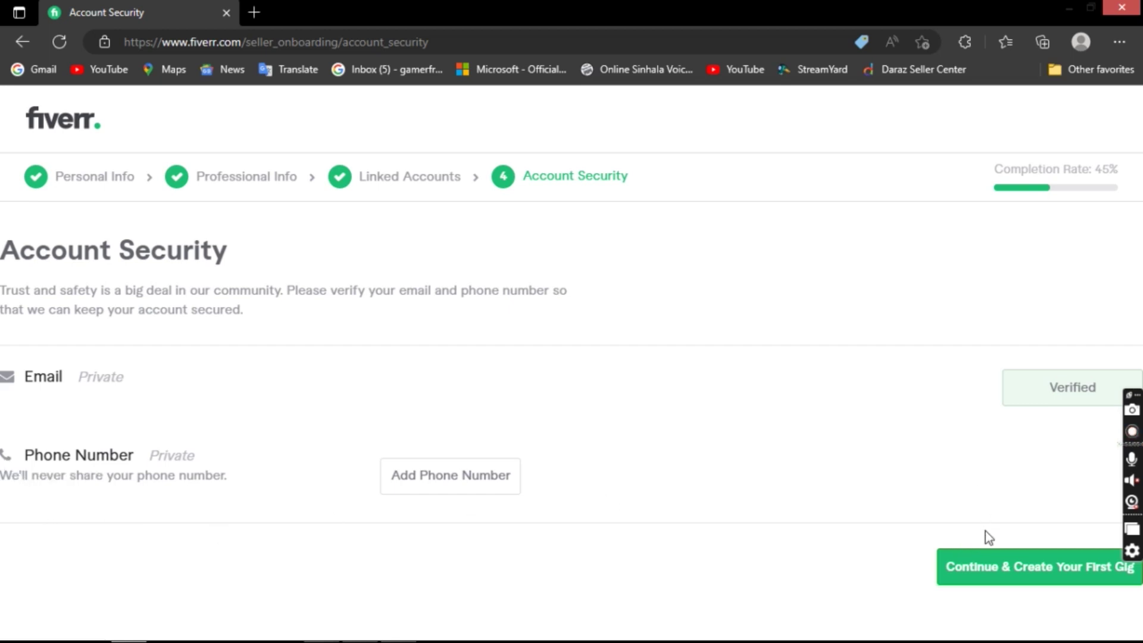
- Exit onboarding via 'Continue & Create Your First Gig' and Edit Profile, then check notifications
left_click(997, 566)
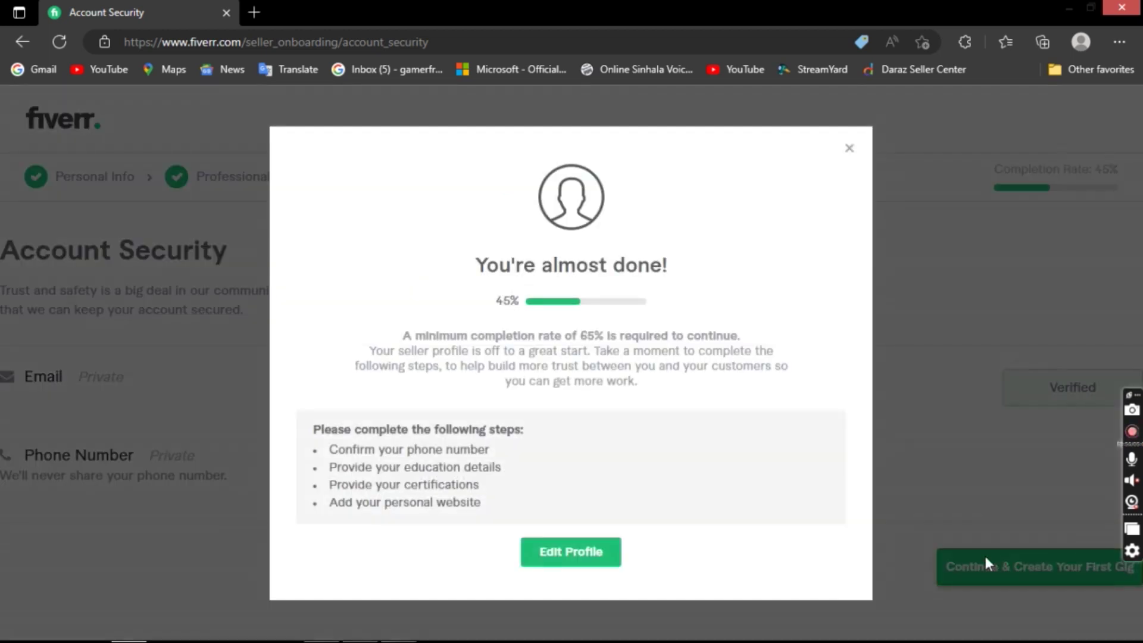
left_click(577, 552)
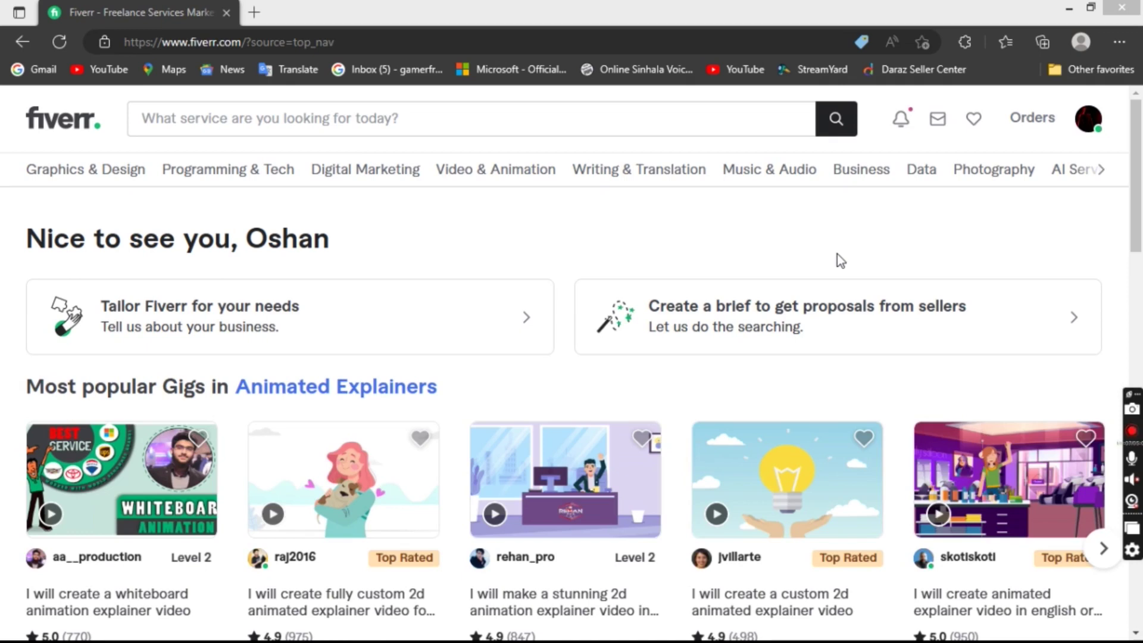
left_click(903, 121)
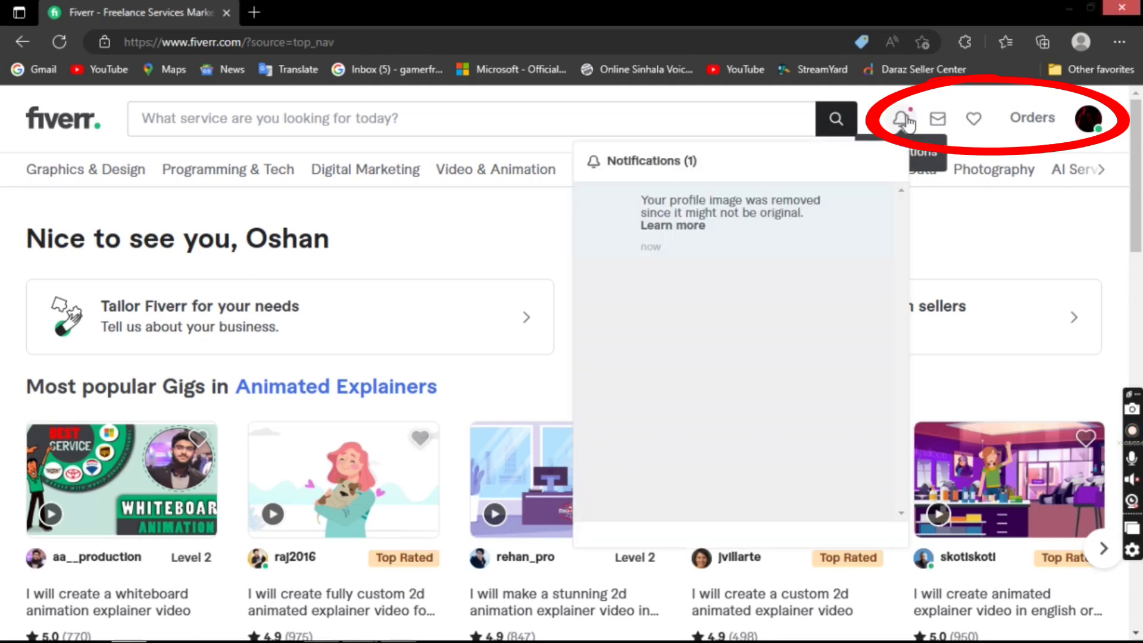
left_click(948, 91)
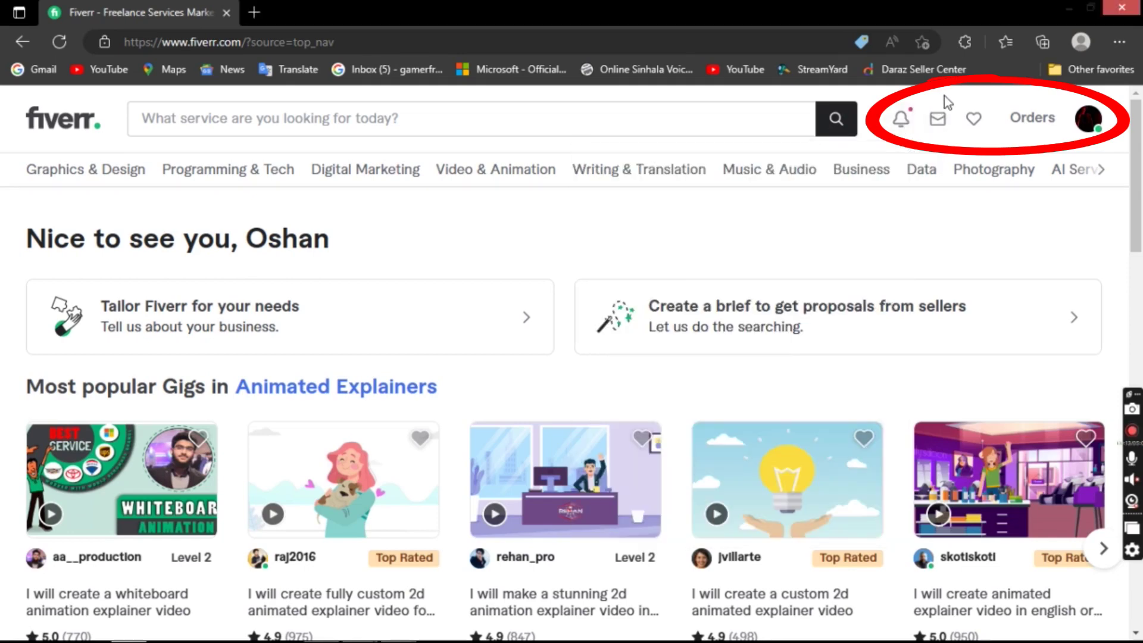